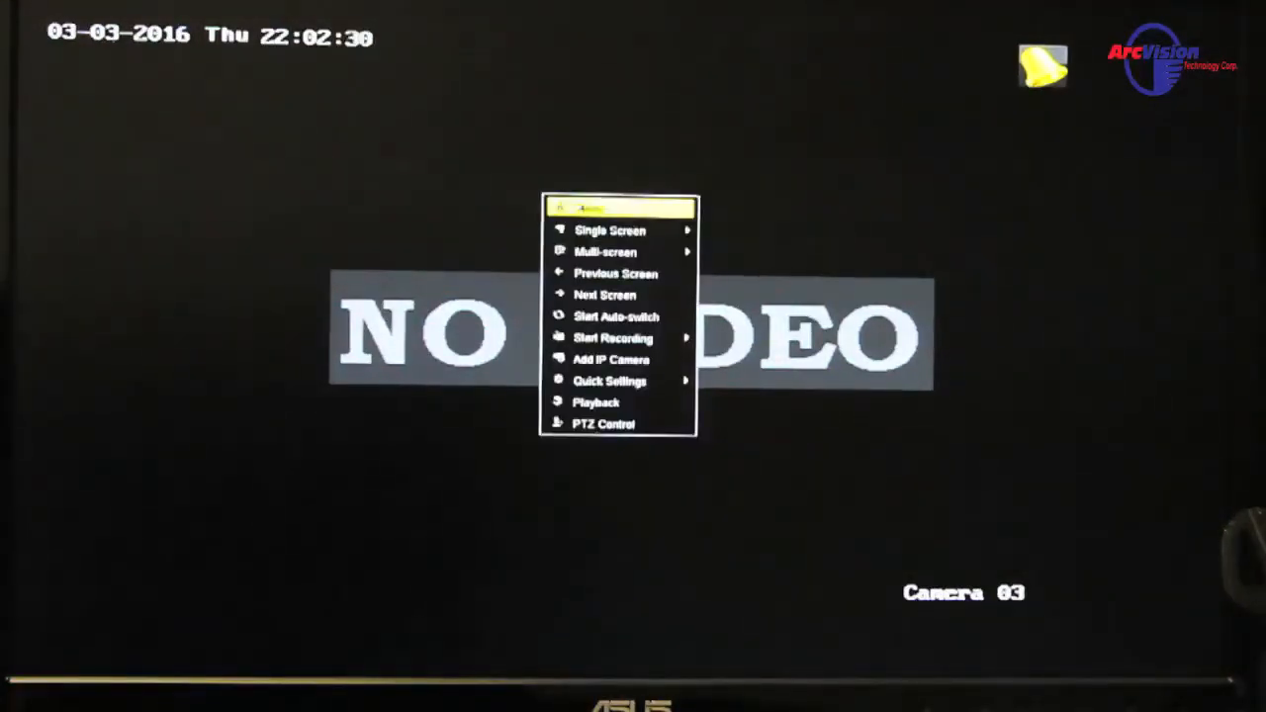
Bring up the DVR's main menu from the live-view quick-access list.
{"action": "left_click", "coordinate": [588, 209]}
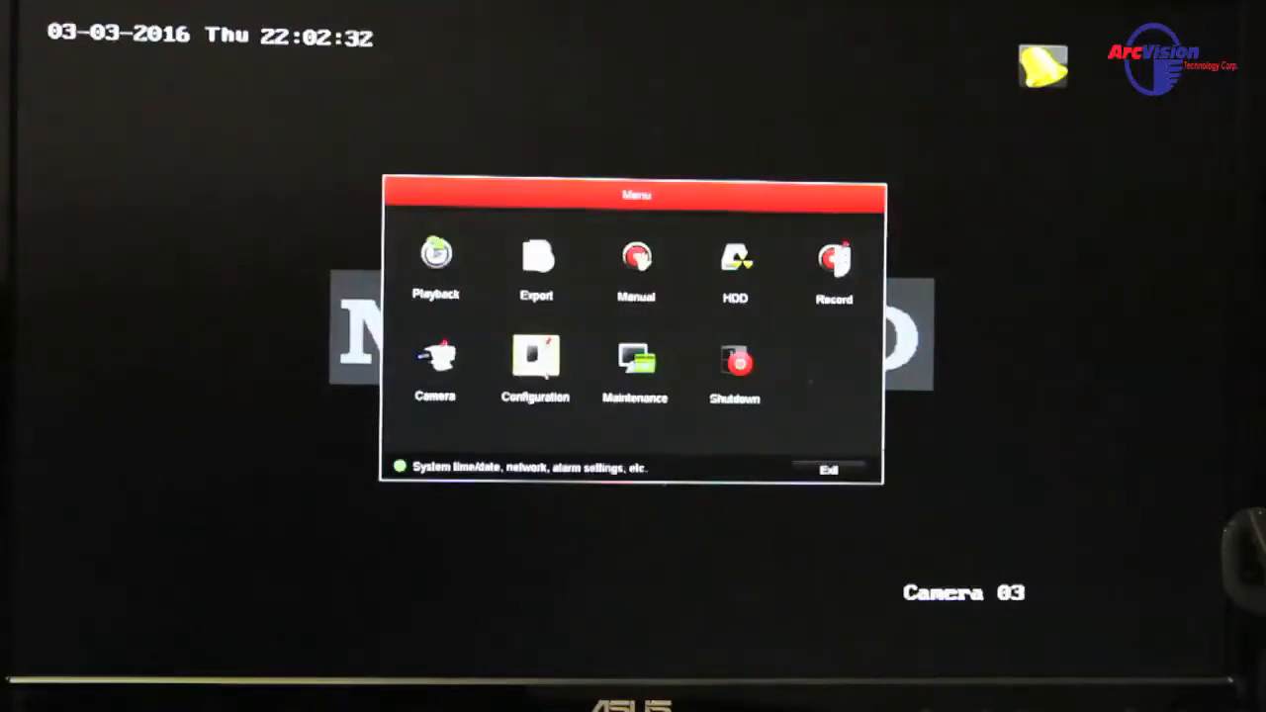
Go to Configuration > Network and show the General IPv4 settings (192.0.0.64, mask 255.255.255.0).
{"action": "left_click", "coordinate": [535, 371]}
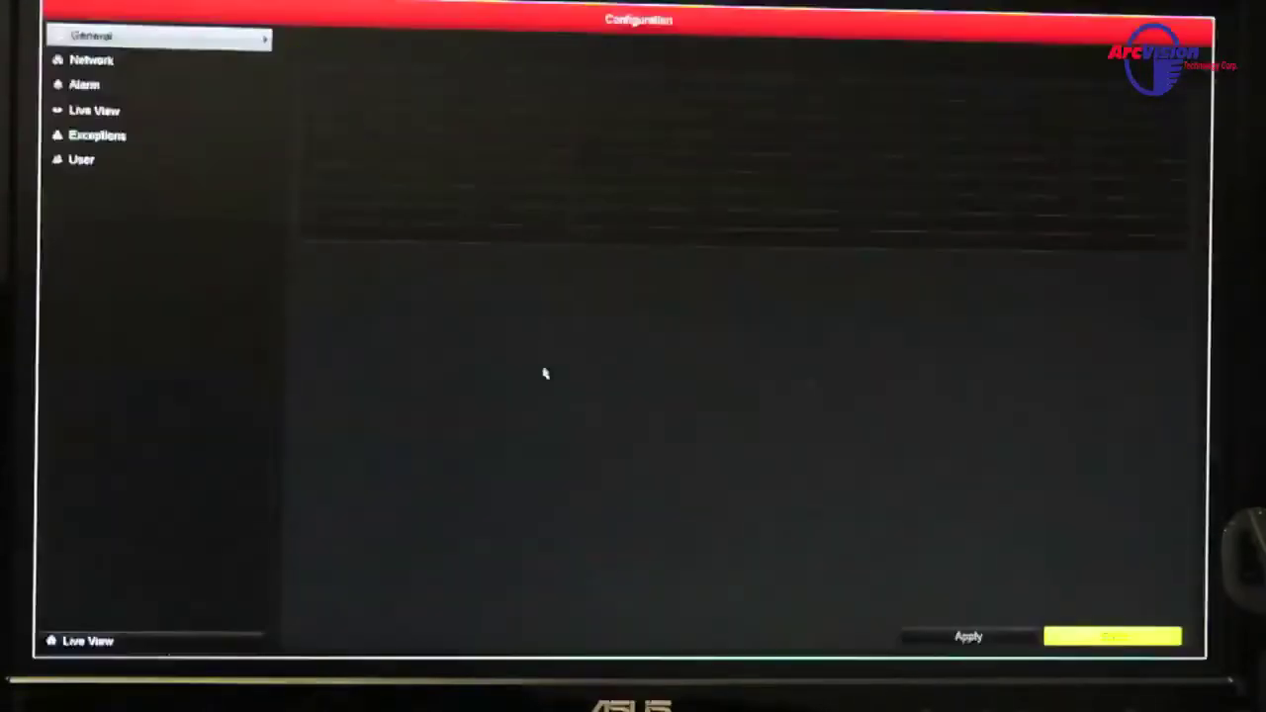
{"action": "left_click", "coordinate": [141, 61]}
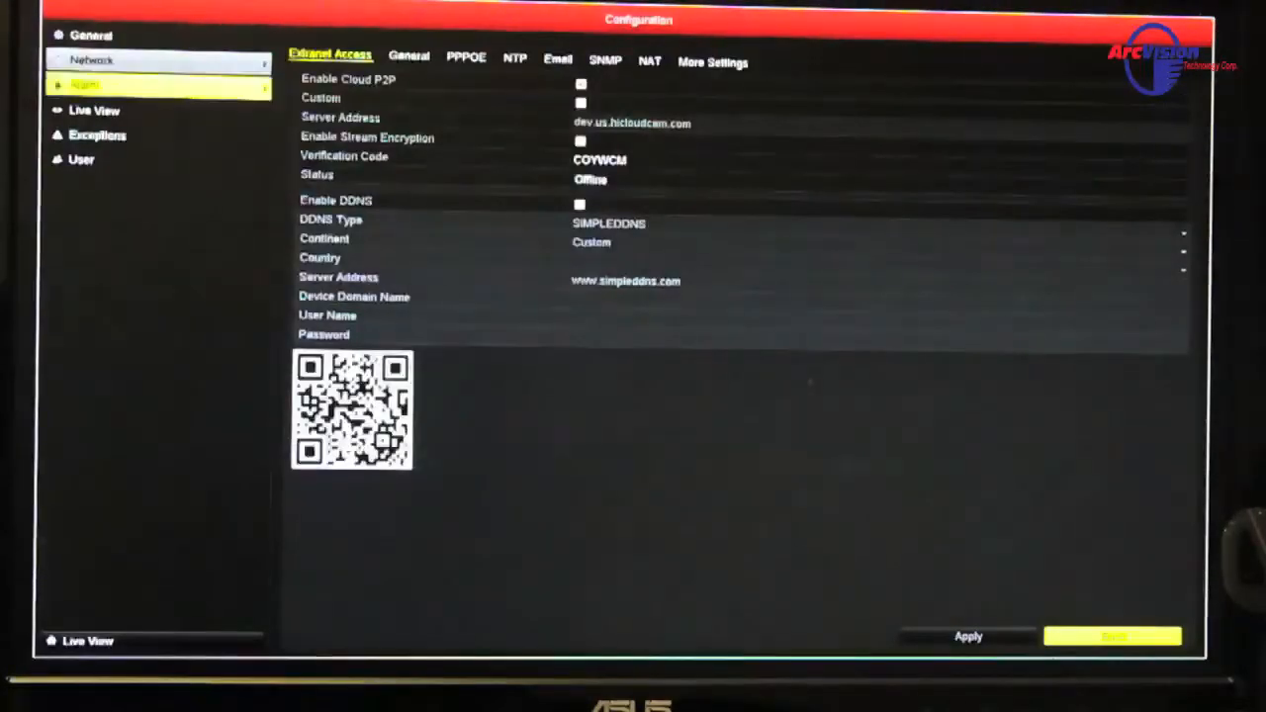
{"action": "left_click", "coordinate": [409, 59]}
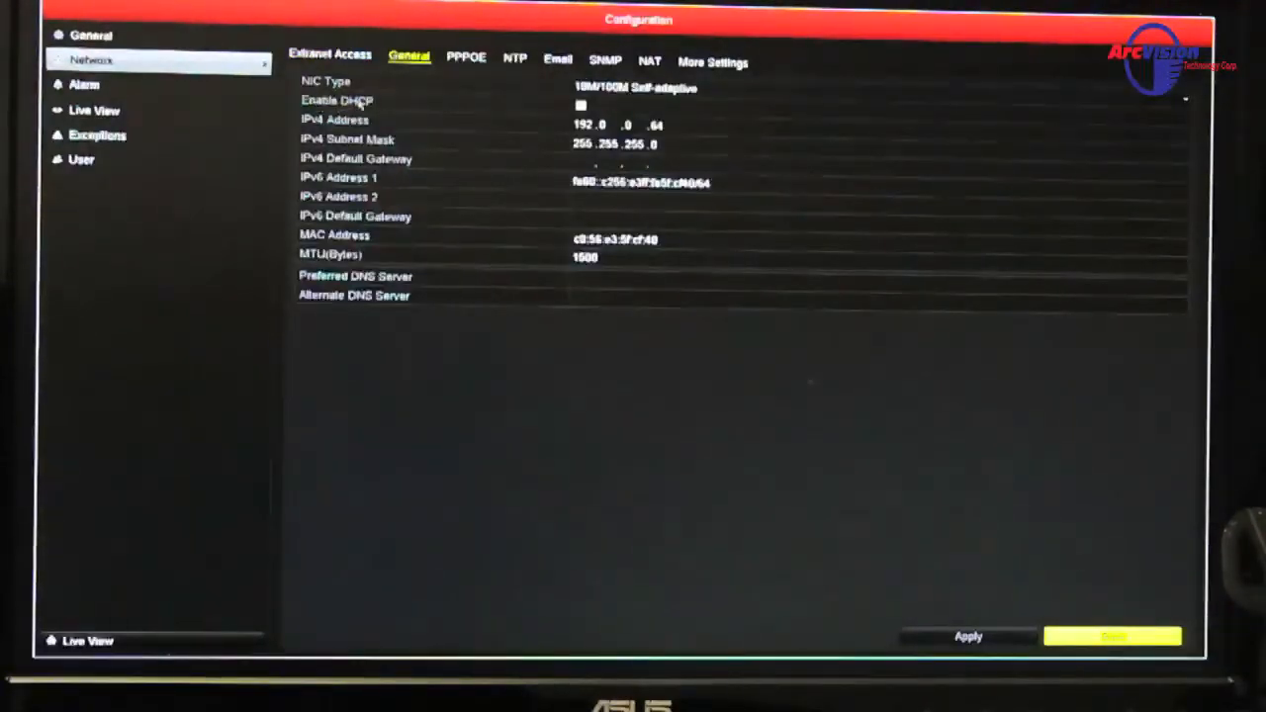
Toggle the Enable DHCP setting and apply the network settings.
{"action": "left_click", "coordinate": [579, 105]}
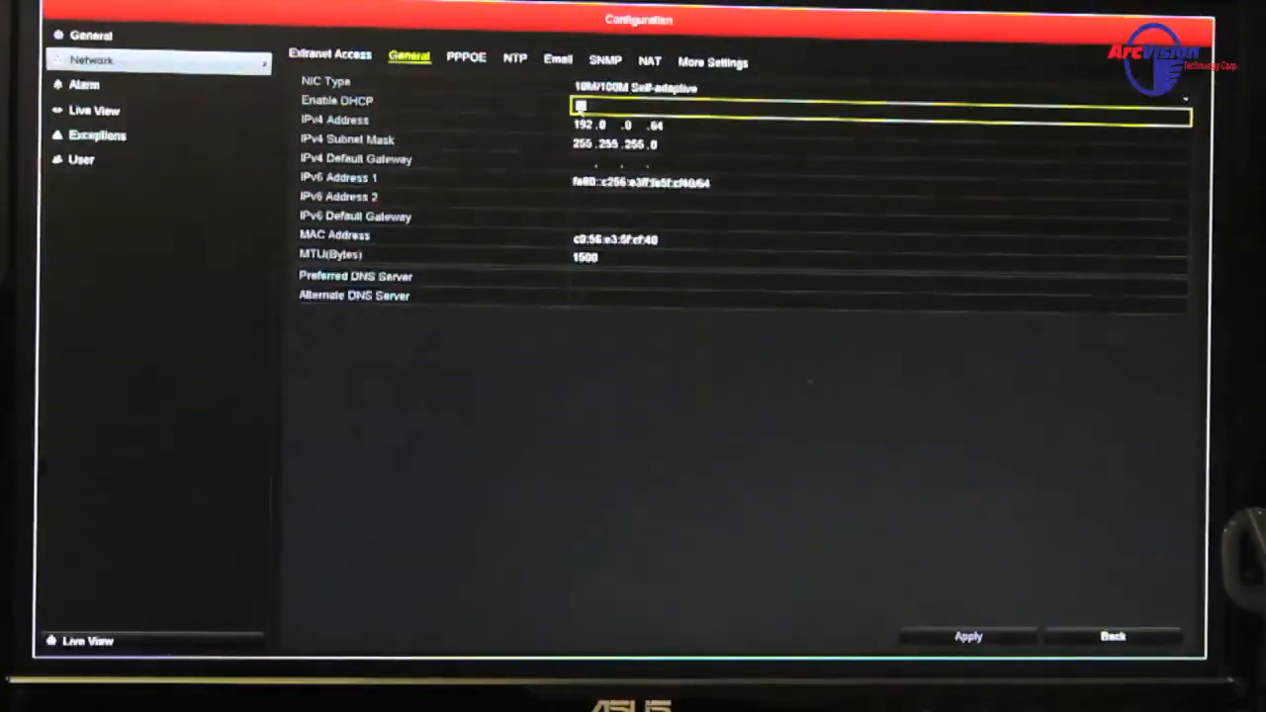
{"action": "left_click", "coordinate": [579, 106]}
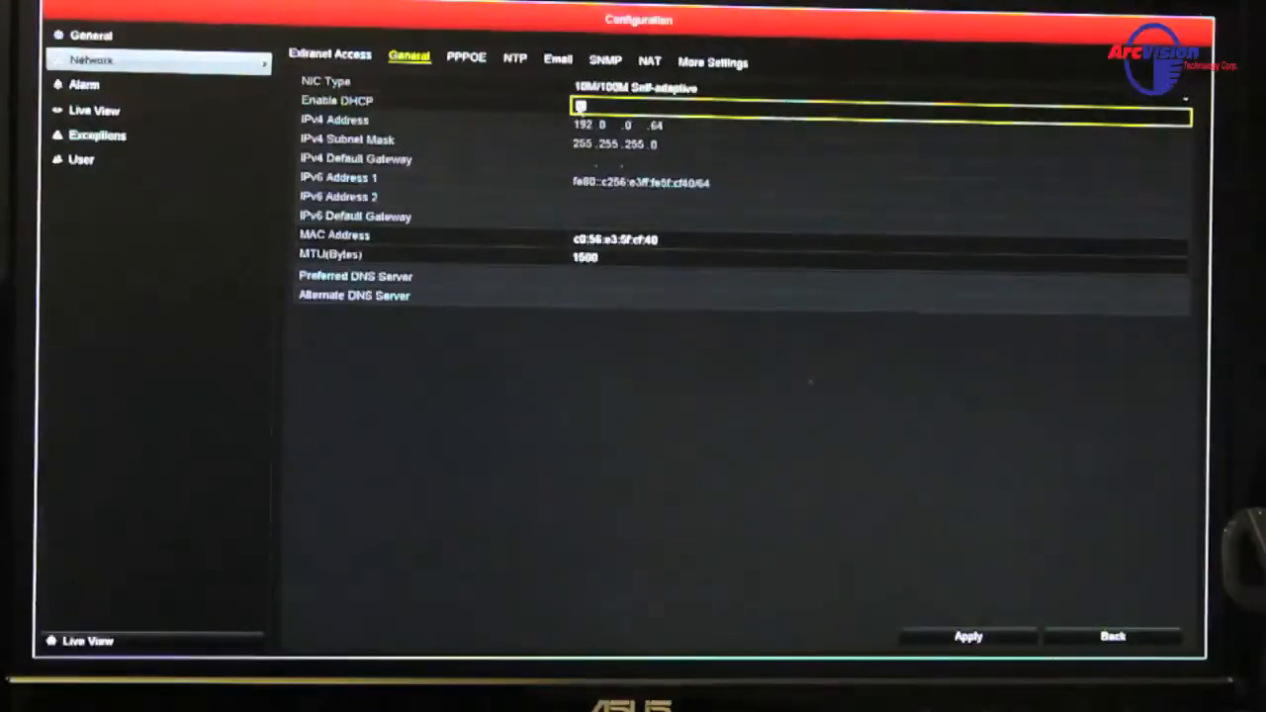
{"action": "left_click", "coordinate": [968, 636]}
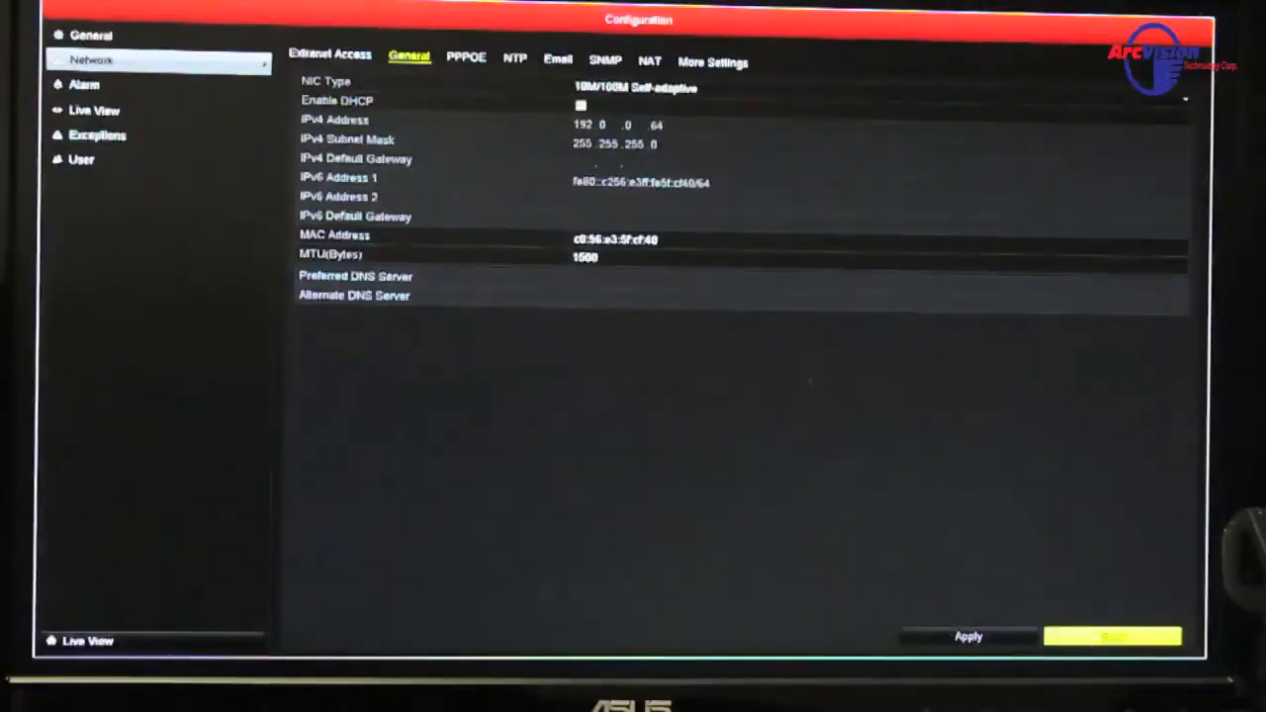
{"action": "left_click", "coordinate": [1113, 636]}
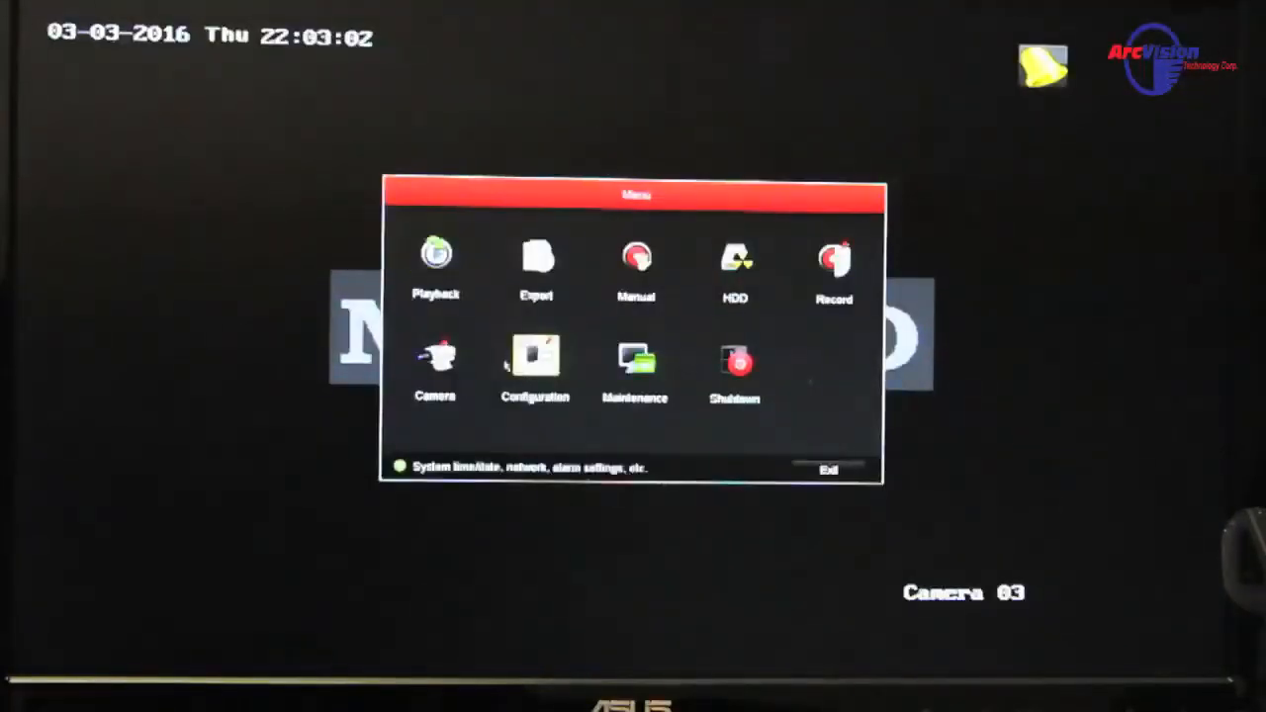
{"action": "left_click", "coordinate": [636, 368]}
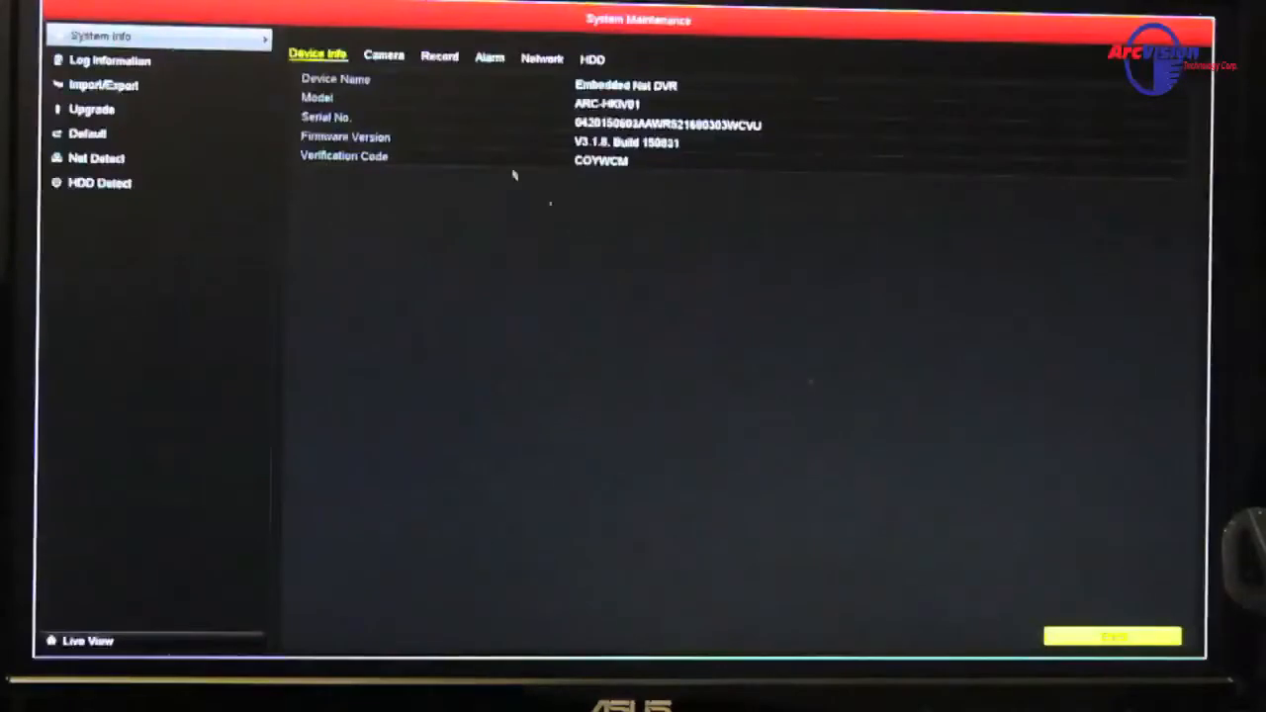
{"action": "left_click", "coordinate": [542, 58]}
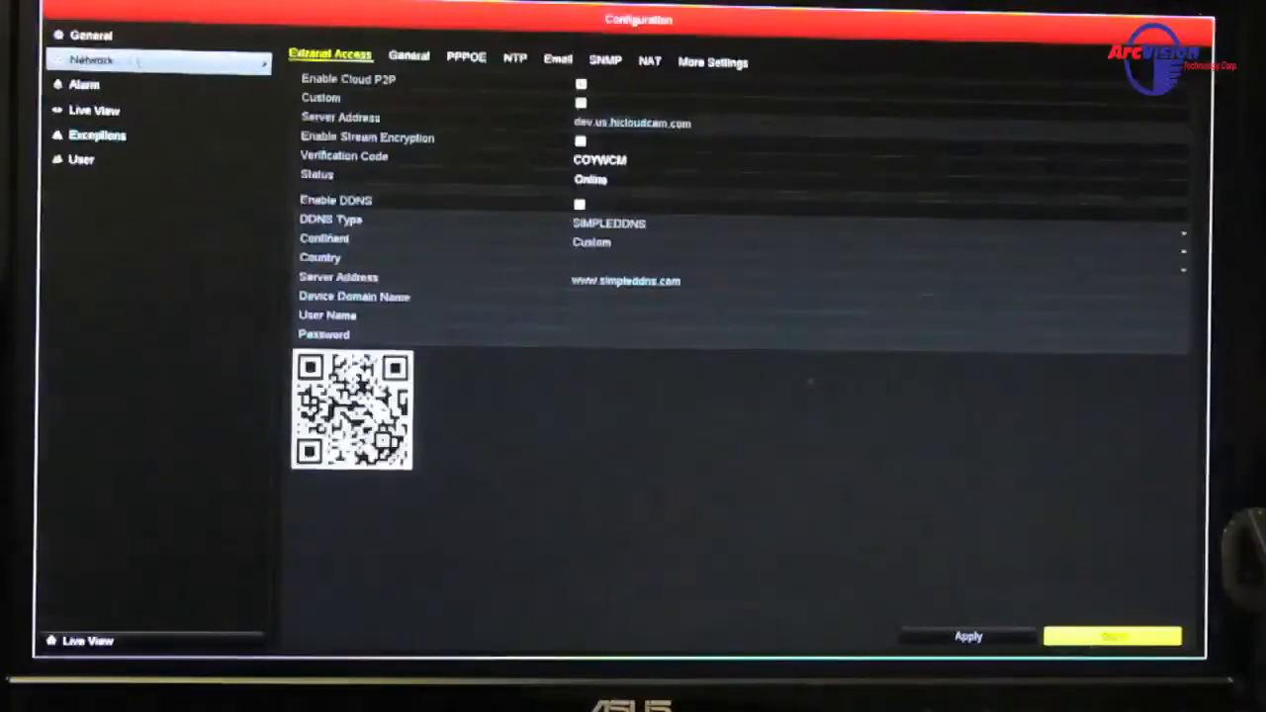
Return to the General IPv4 settings and clear the old address 192.0.0.64.
{"action": "left_click", "coordinate": [410, 61]}
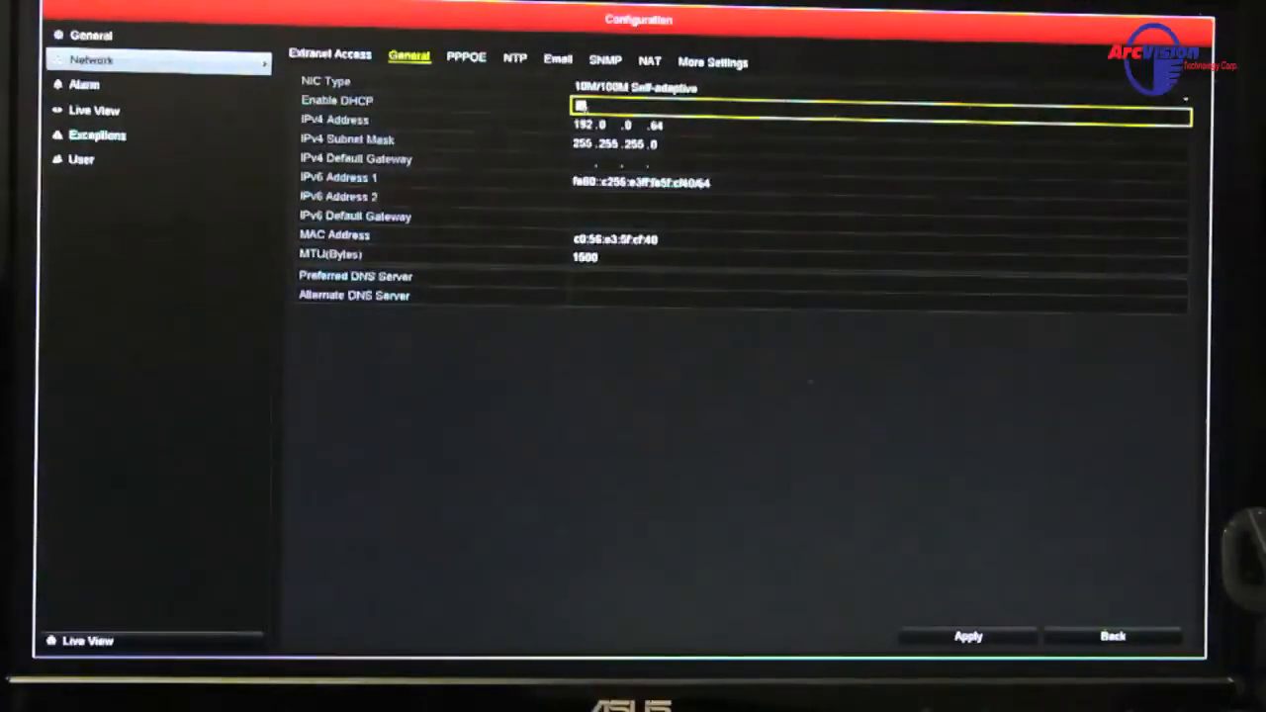
{"action": "left_click", "coordinate": [673, 125]}
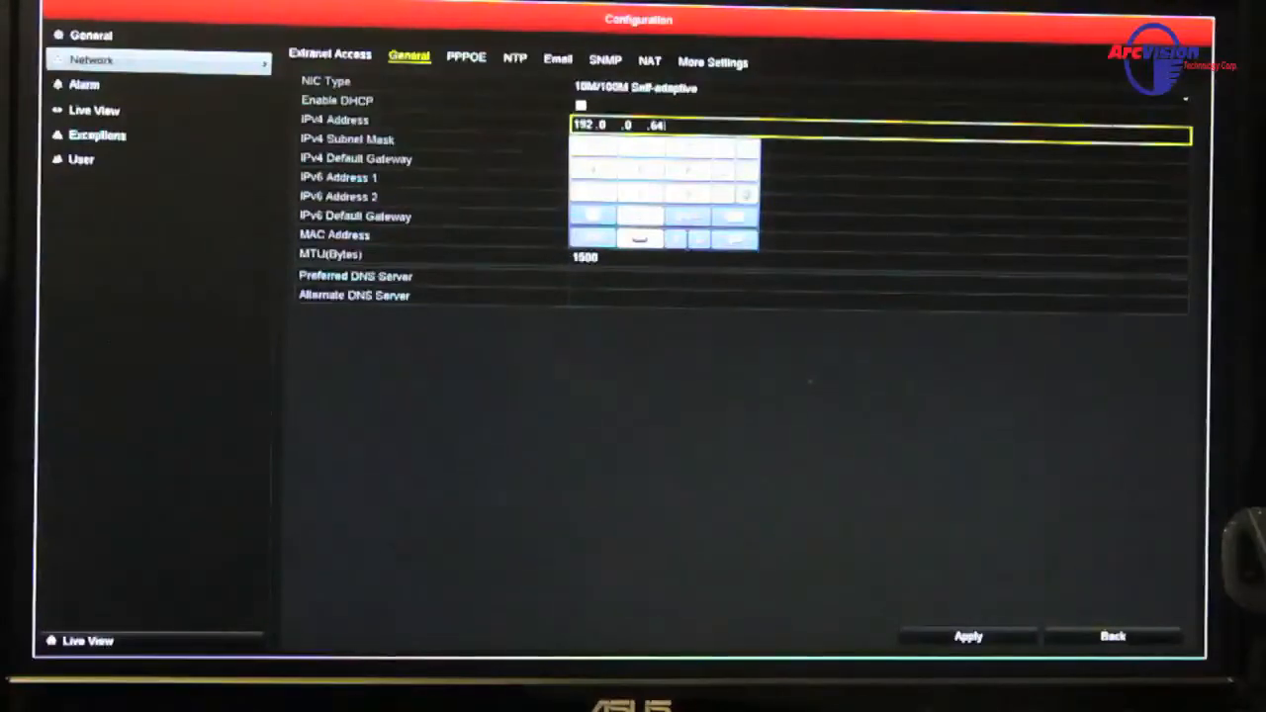
{"action": "left_click", "coordinate": [734, 237]}
{"action": "left_click", "coordinate": [734, 237]}
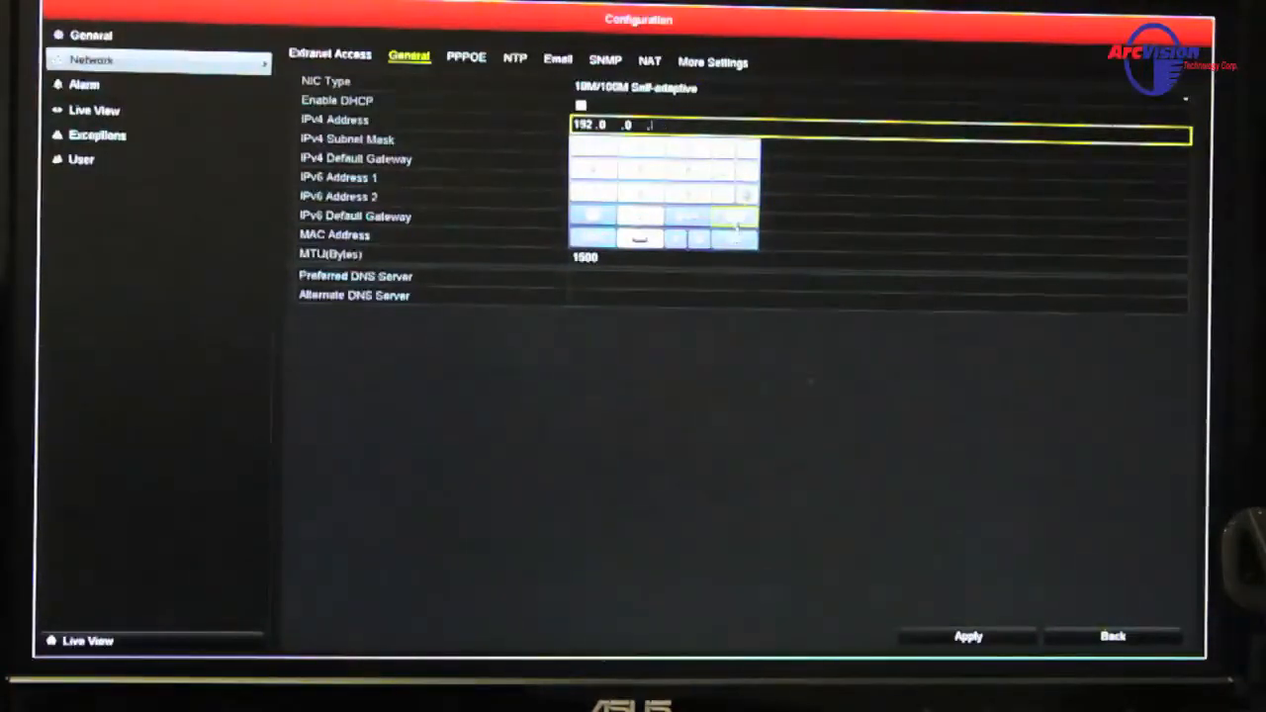
{"action": "left_click", "coordinate": [737, 220]}
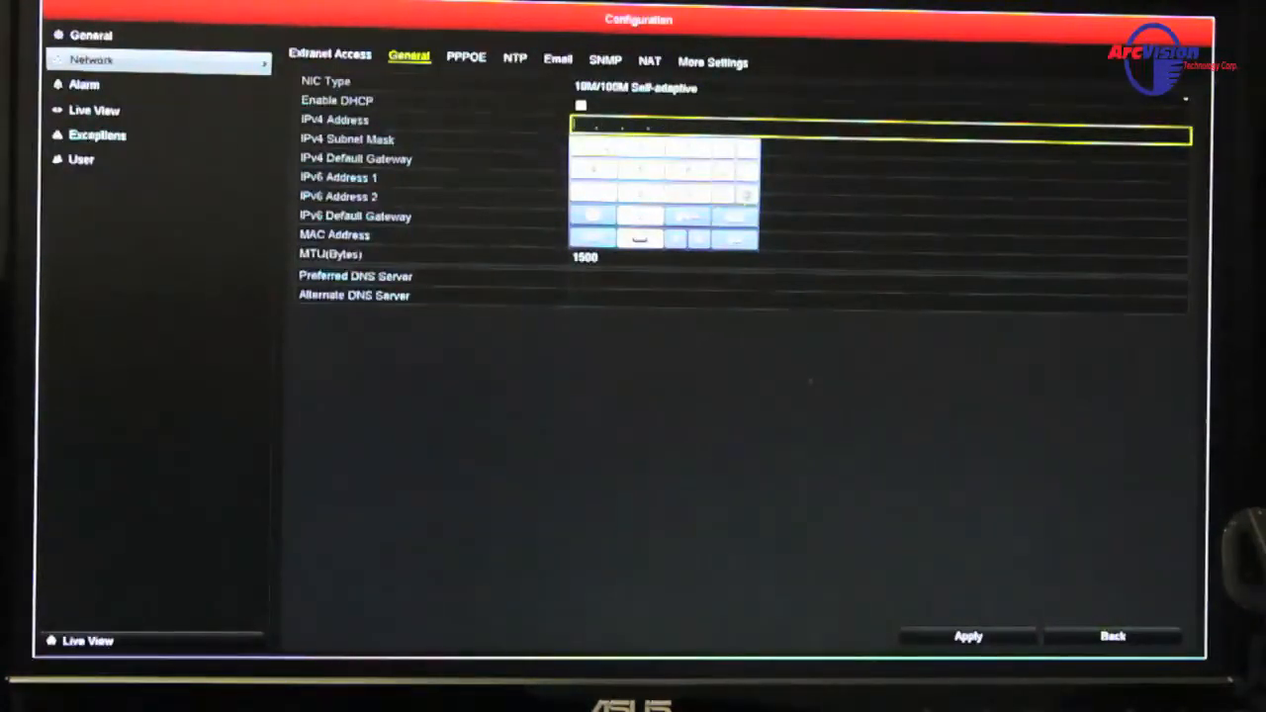
Enter and confirm the new IPv4 address 10.0.0.177 on the keypad.
{"action": "left_click", "coordinate": [593, 151]}
{"action": "left_click", "coordinate": [688, 218]}
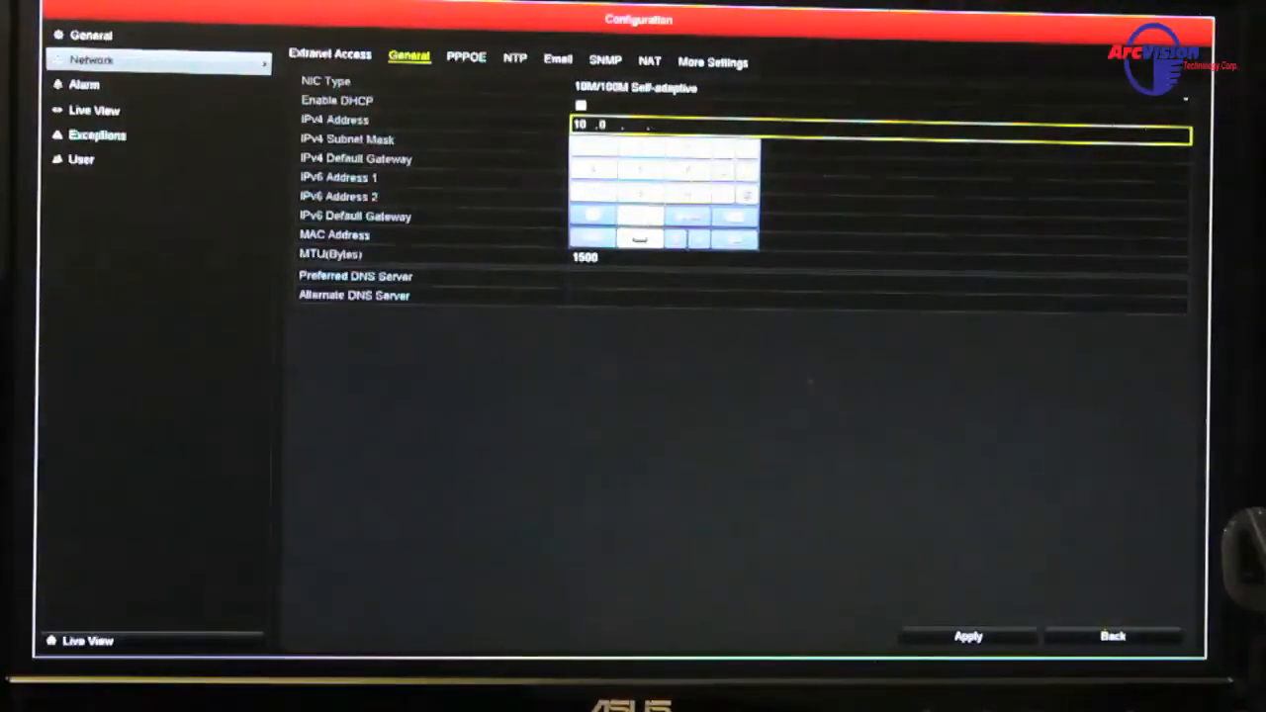
{"action": "left_click", "coordinate": [633, 225]}
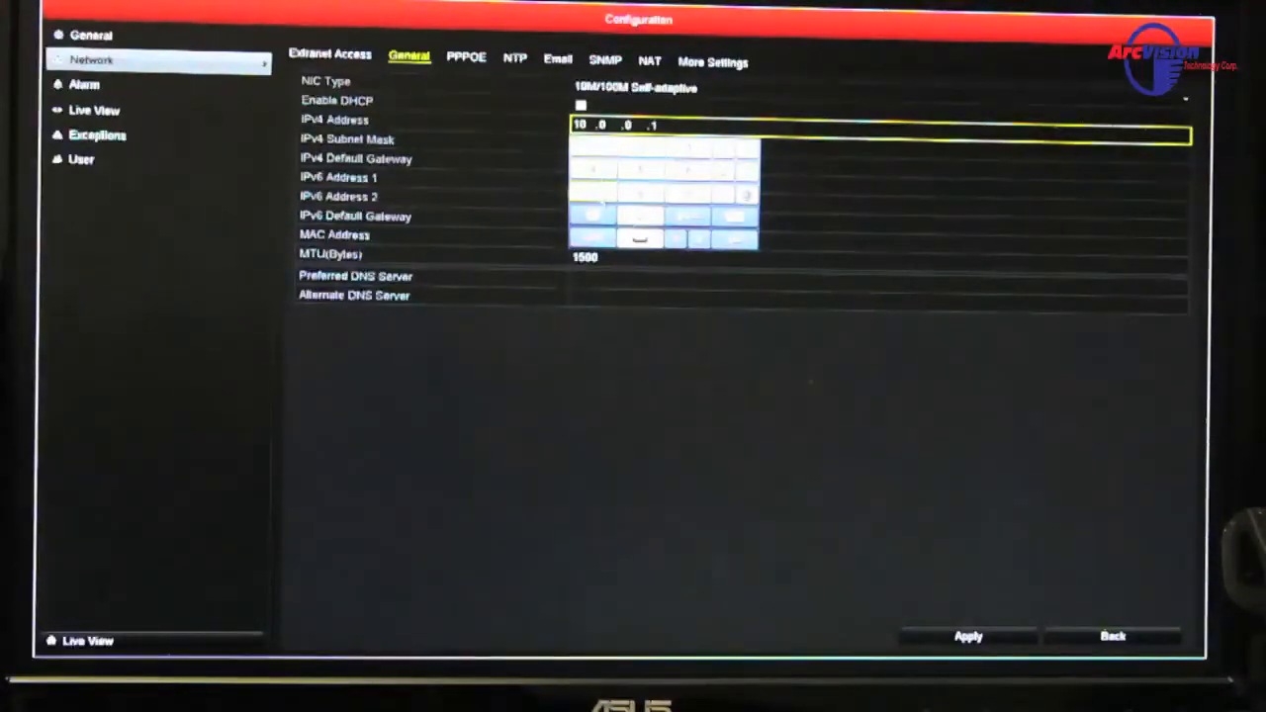
{"action": "left_click", "coordinate": [586, 198]}
{"action": "left_click", "coordinate": [732, 239]}
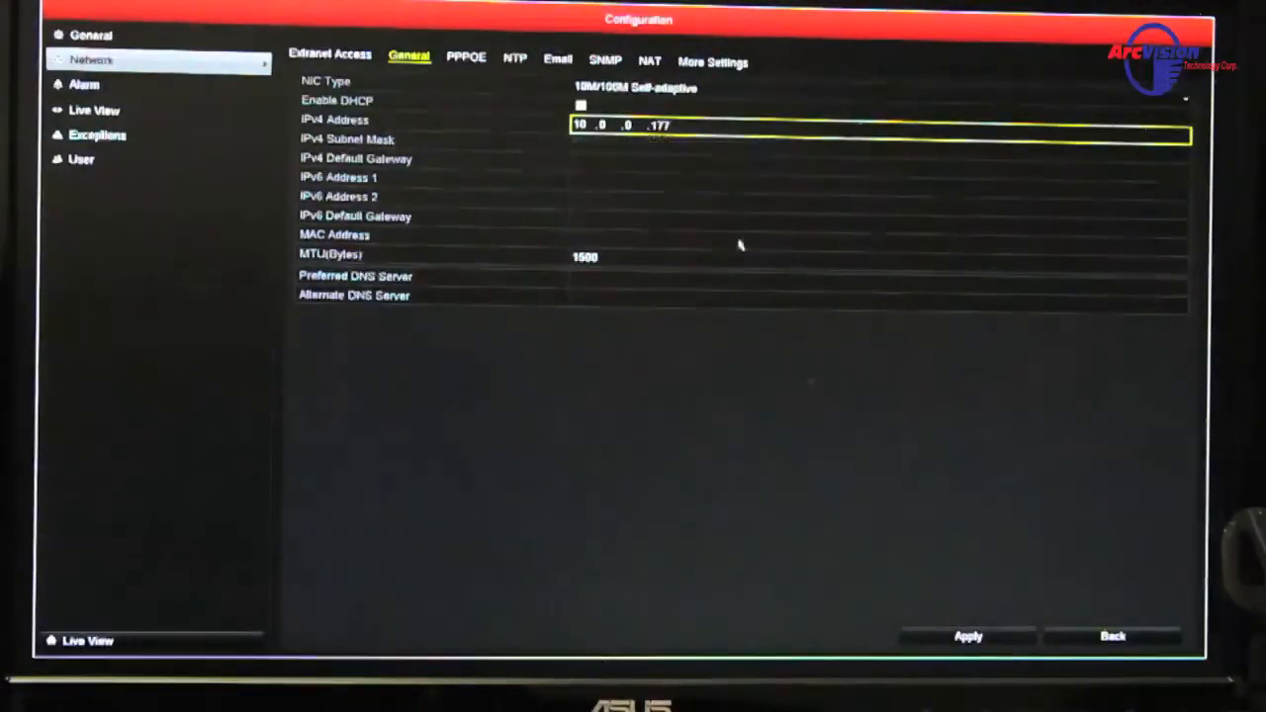
{"action": "left_click", "coordinate": [613, 143]}
Enter and confirm the IPv4 default gateway 10.0.0.1 on the keypad.
{"action": "left_click", "coordinate": [582, 163]}
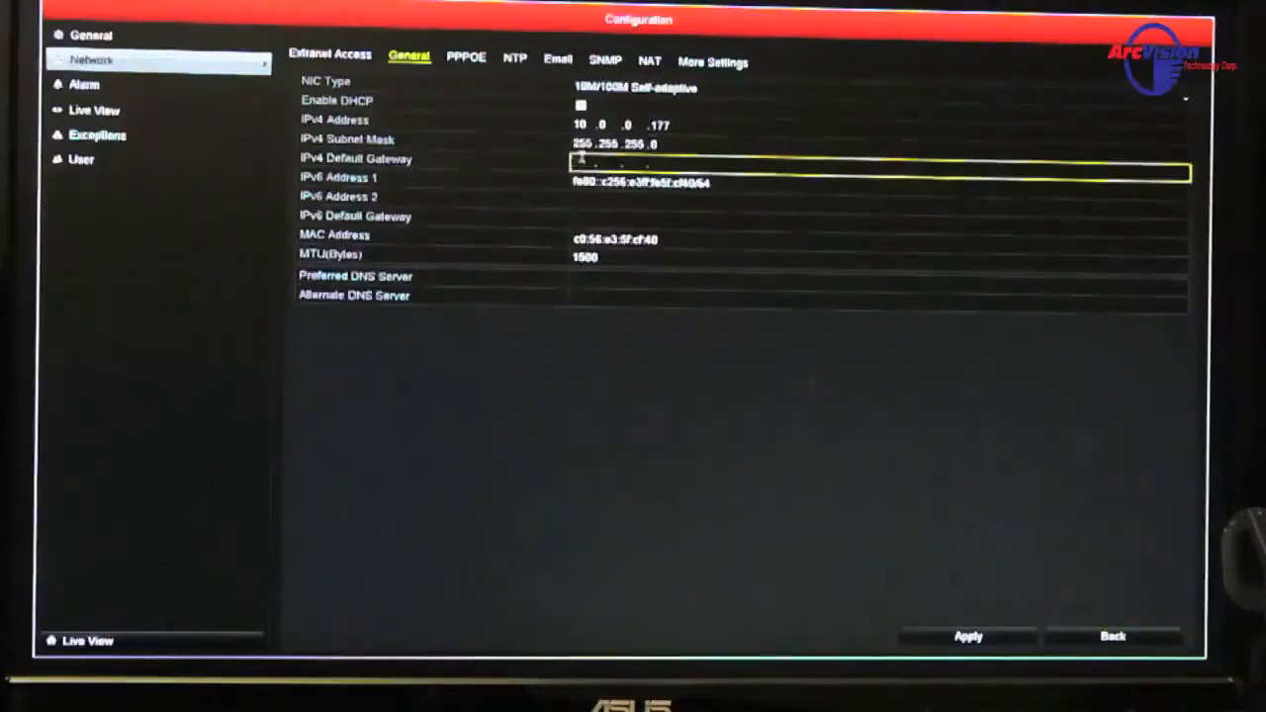
{"action": "left_click", "coordinate": [579, 161]}
{"action": "left_click", "coordinate": [584, 193]}
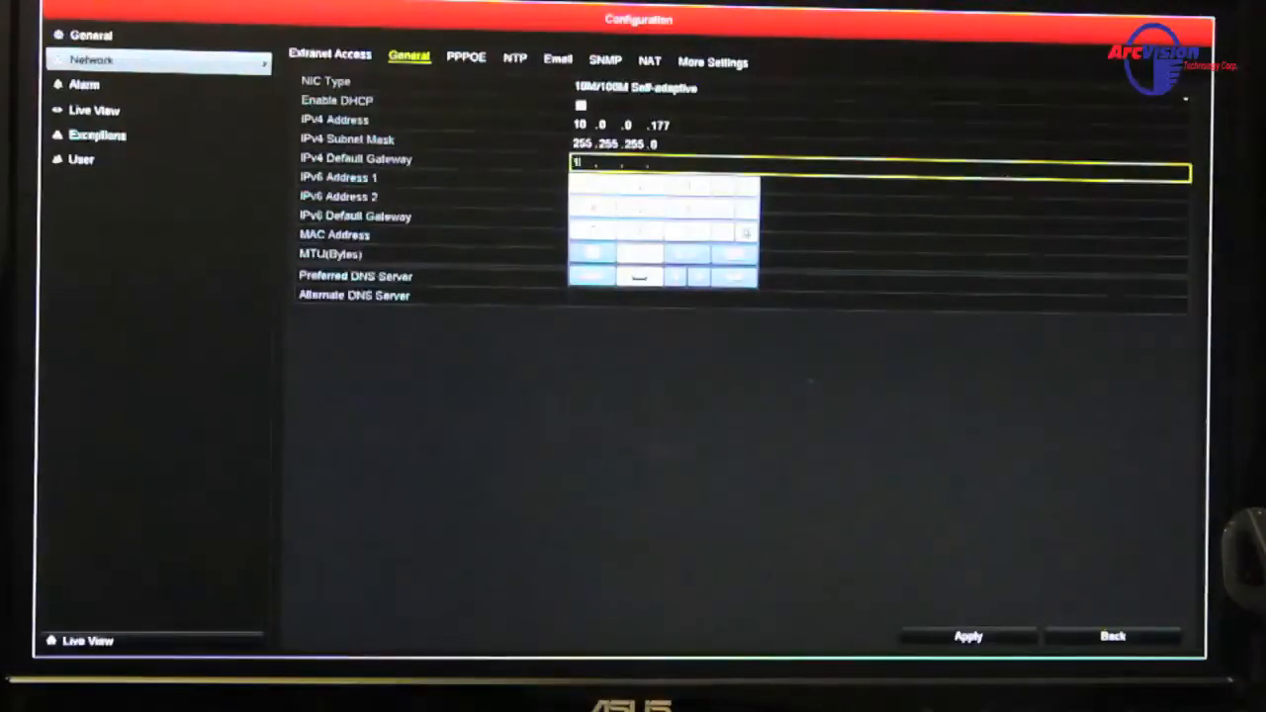
{"action": "left_click", "coordinate": [648, 247]}
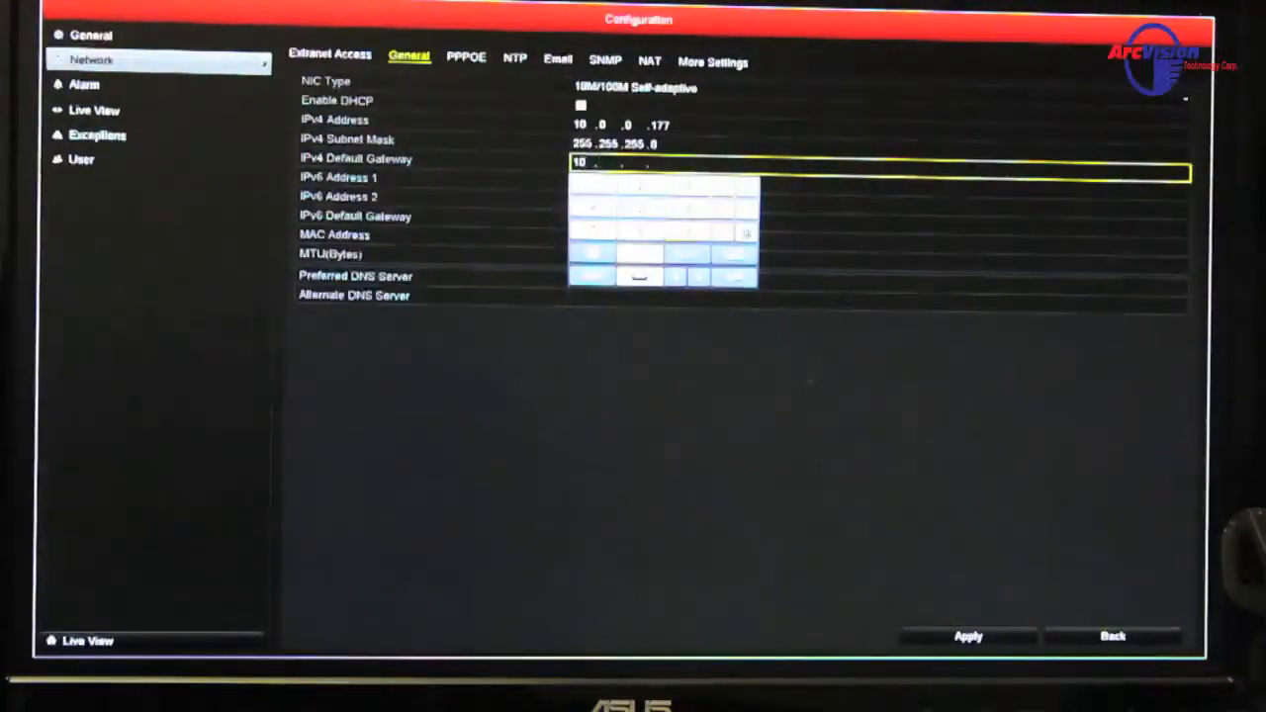
{"action": "left_click", "coordinate": [643, 262]}
{"action": "left_click", "coordinate": [657, 242]}
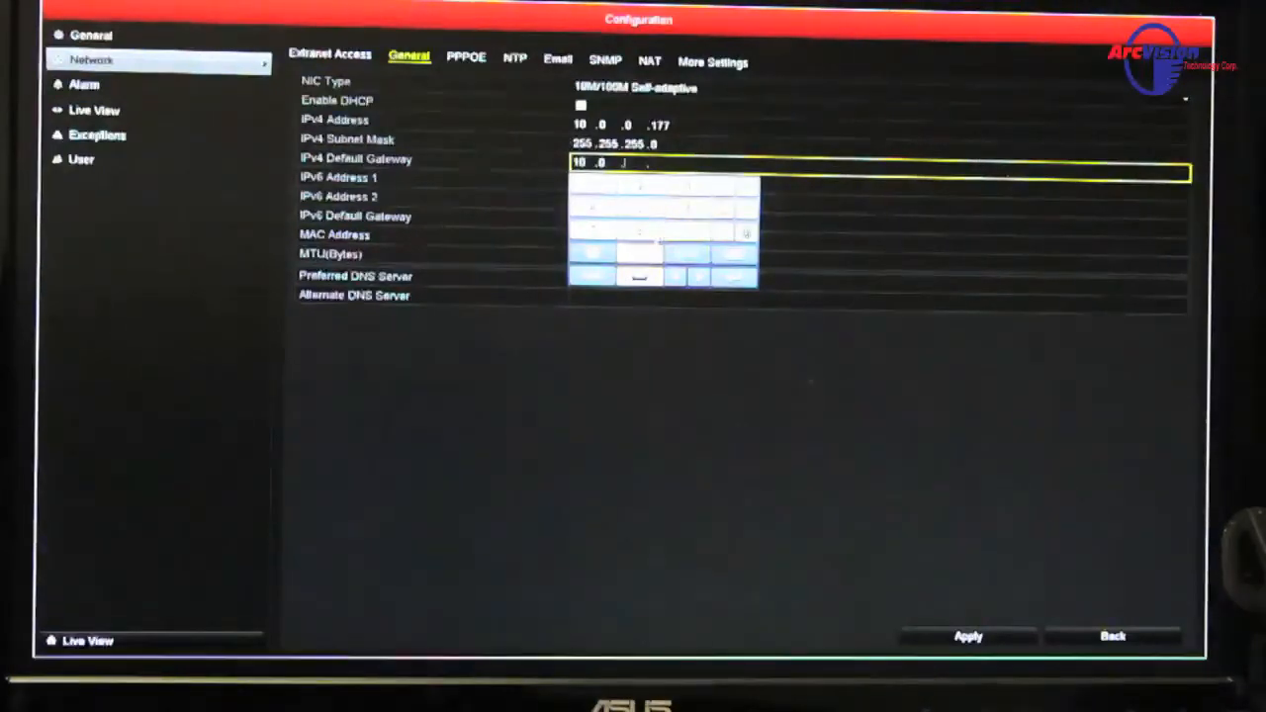
{"action": "left_click", "coordinate": [643, 266]}
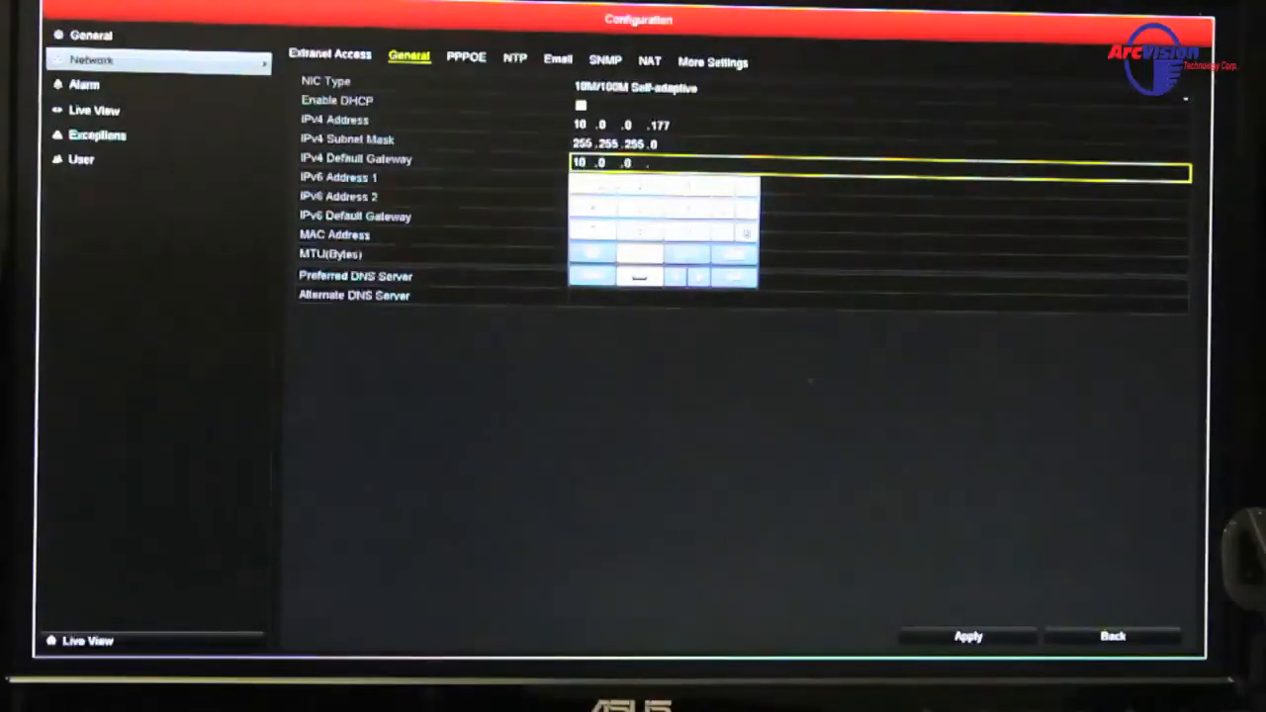
{"action": "left_click", "coordinate": [593, 203]}
{"action": "left_click", "coordinate": [734, 277]}
{"action": "left_click", "coordinate": [703, 211]}
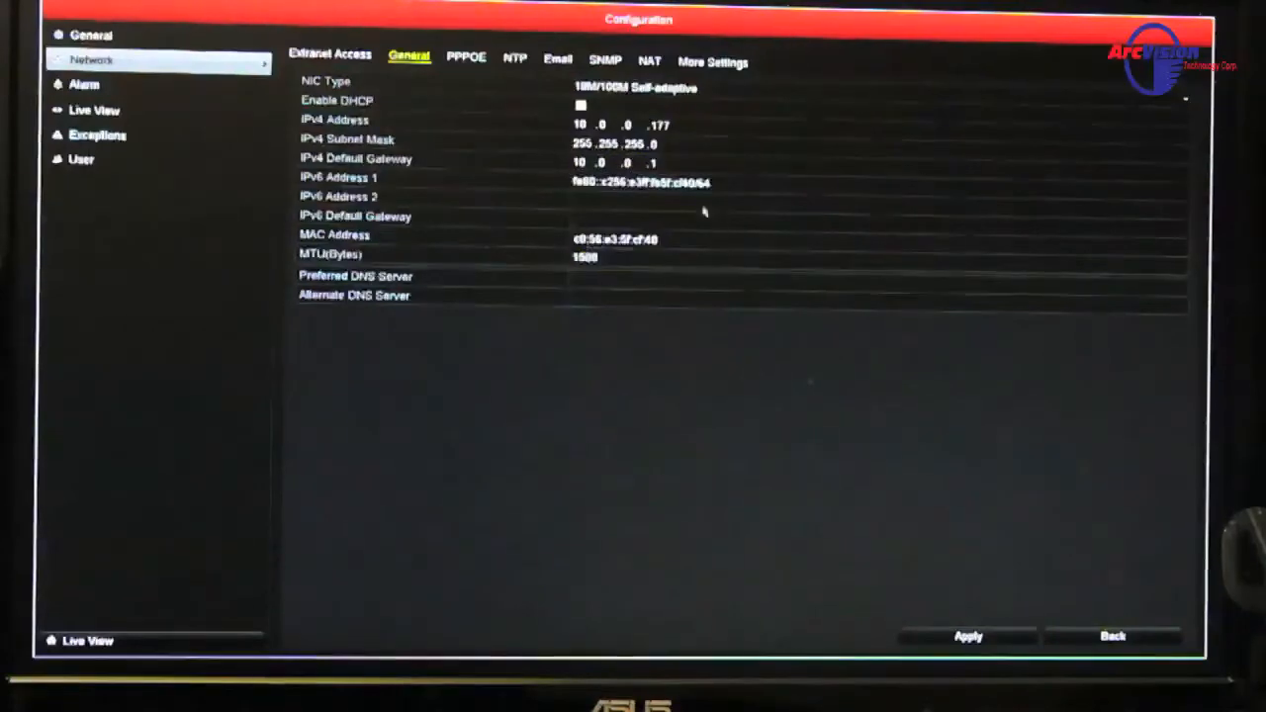
Reopen the default gateway field to verify it reads 10.0.0.1.
{"action": "left_click", "coordinate": [643, 163]}
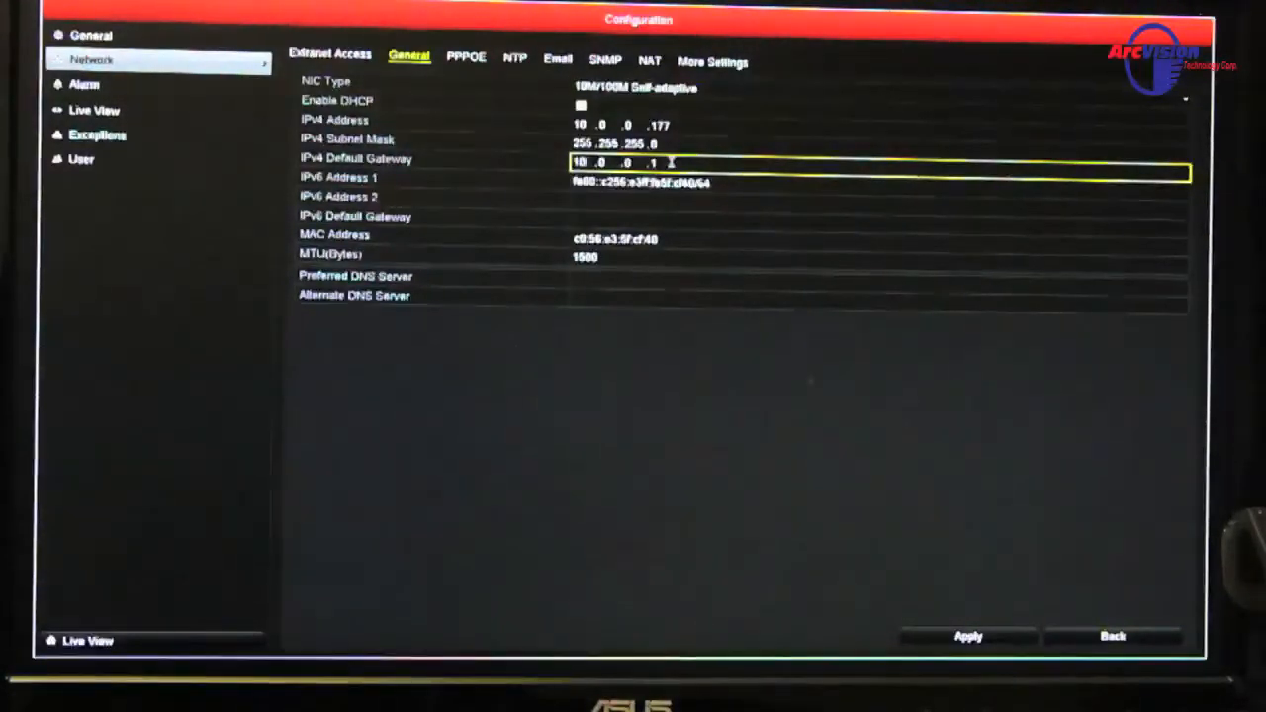
{"action": "left_click", "coordinate": [605, 209]}
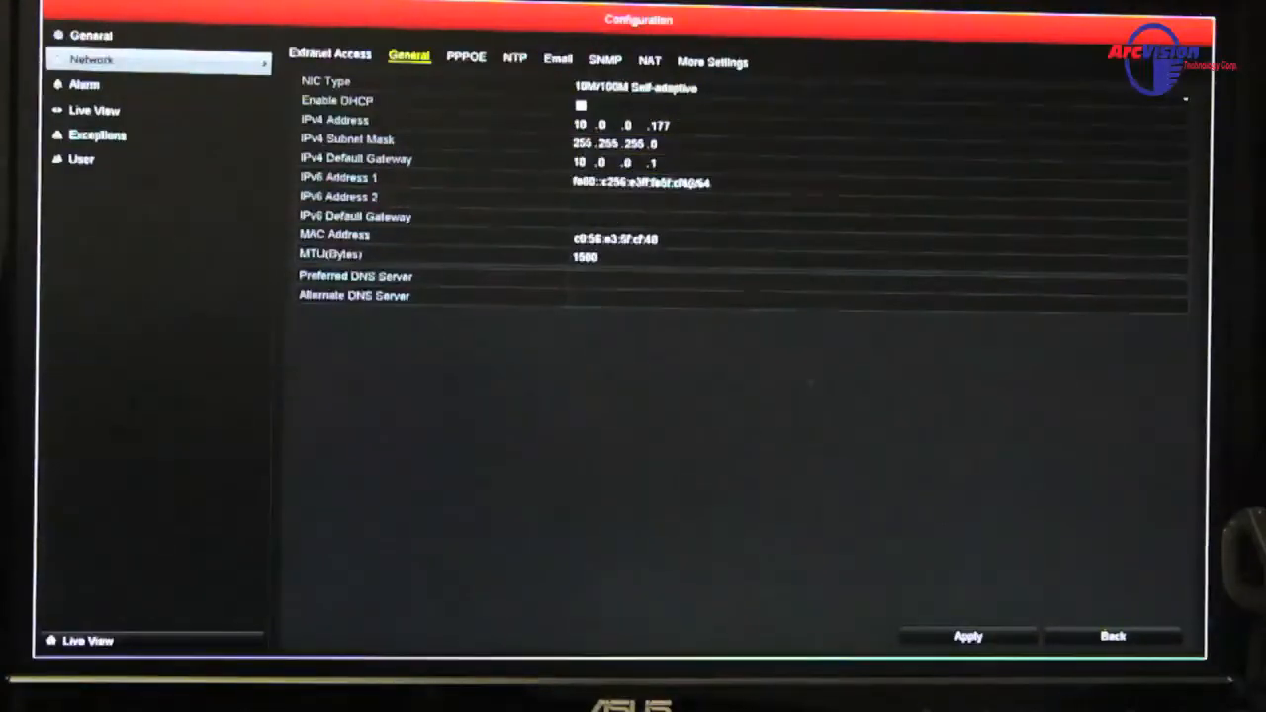
Dismiss an accidental IPv6 field selection and start editing the Preferred DNS Server.
{"action": "left_click", "coordinate": [641, 182]}
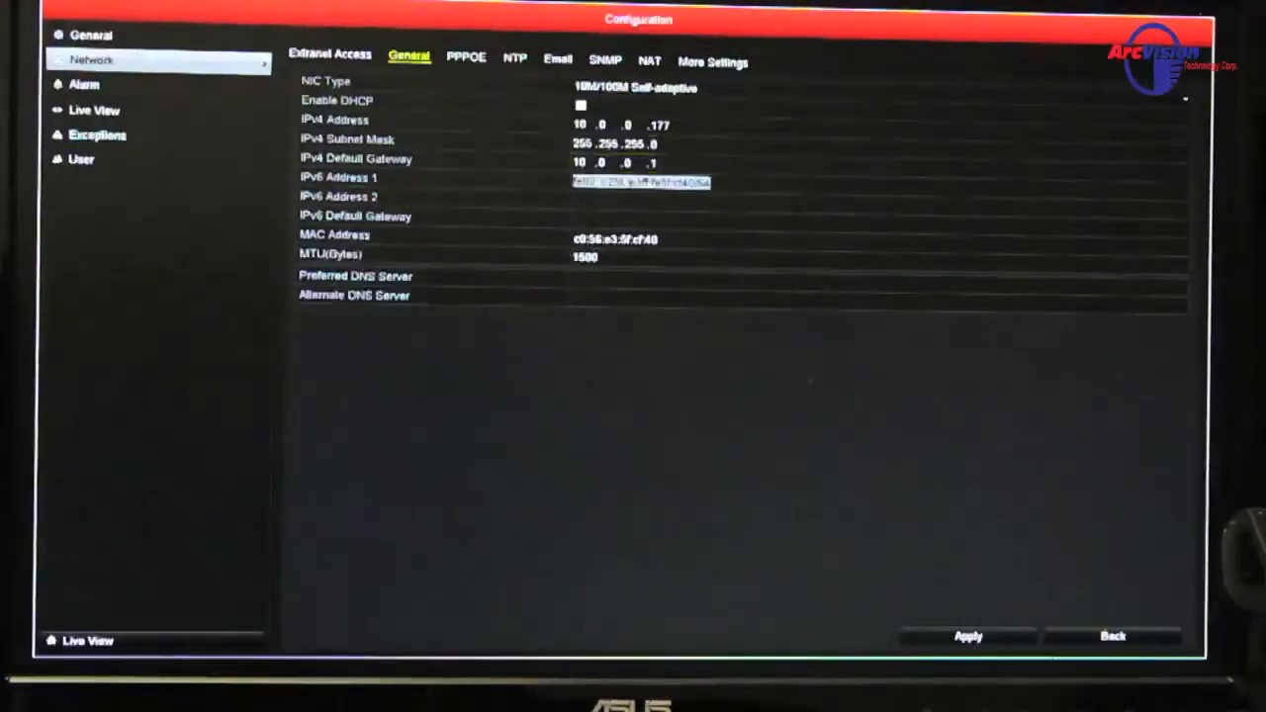
{"action": "left_click", "coordinate": [535, 188]}
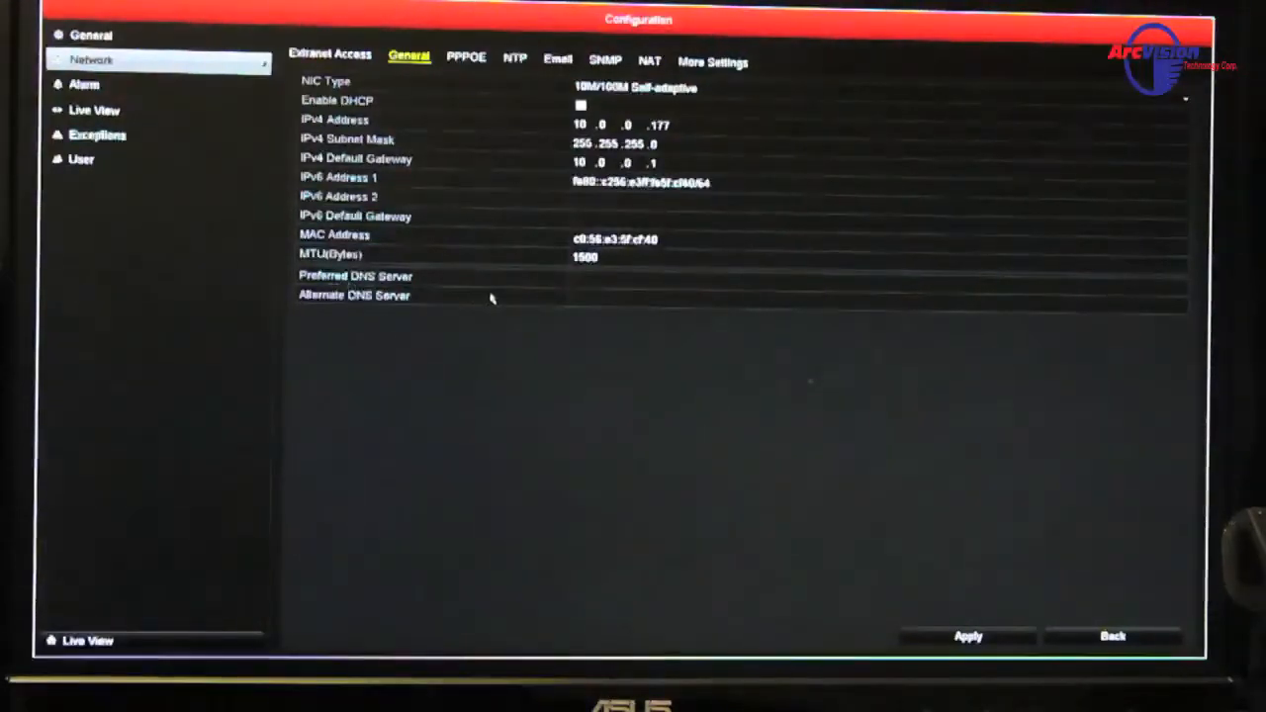
{"action": "left_click", "coordinate": [579, 281]}
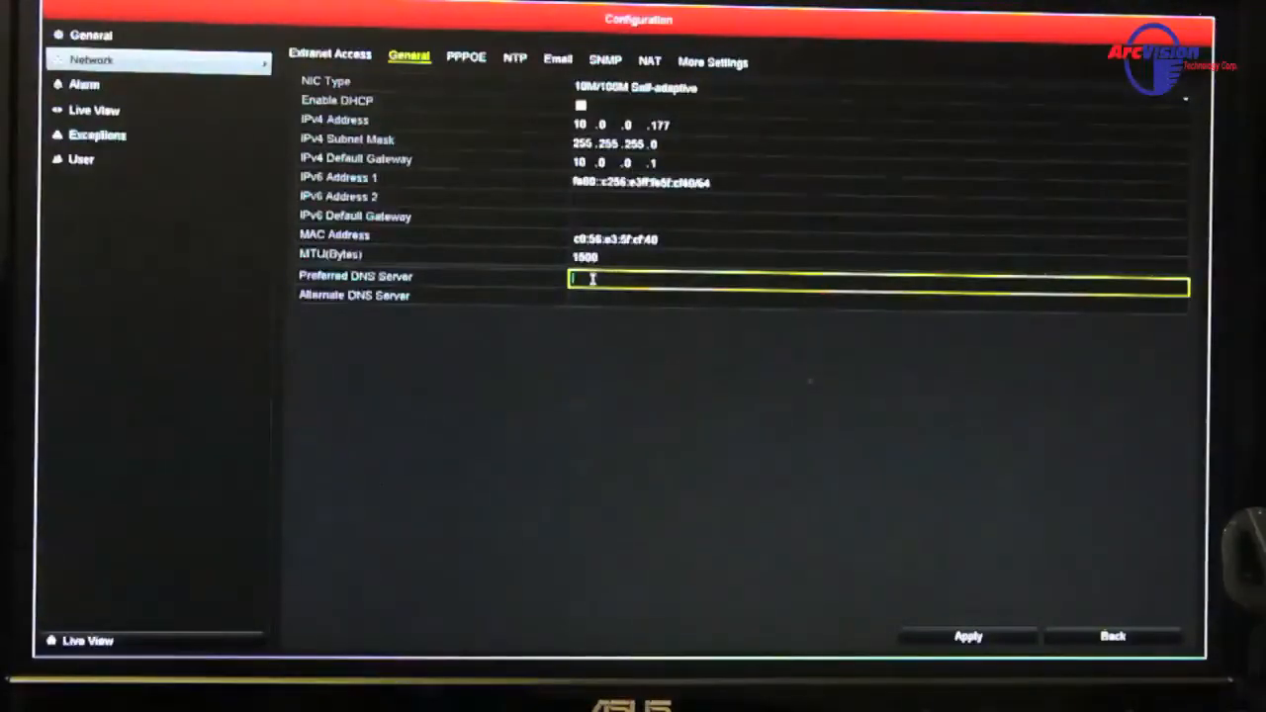
{"action": "left_click", "coordinate": [592, 280]}
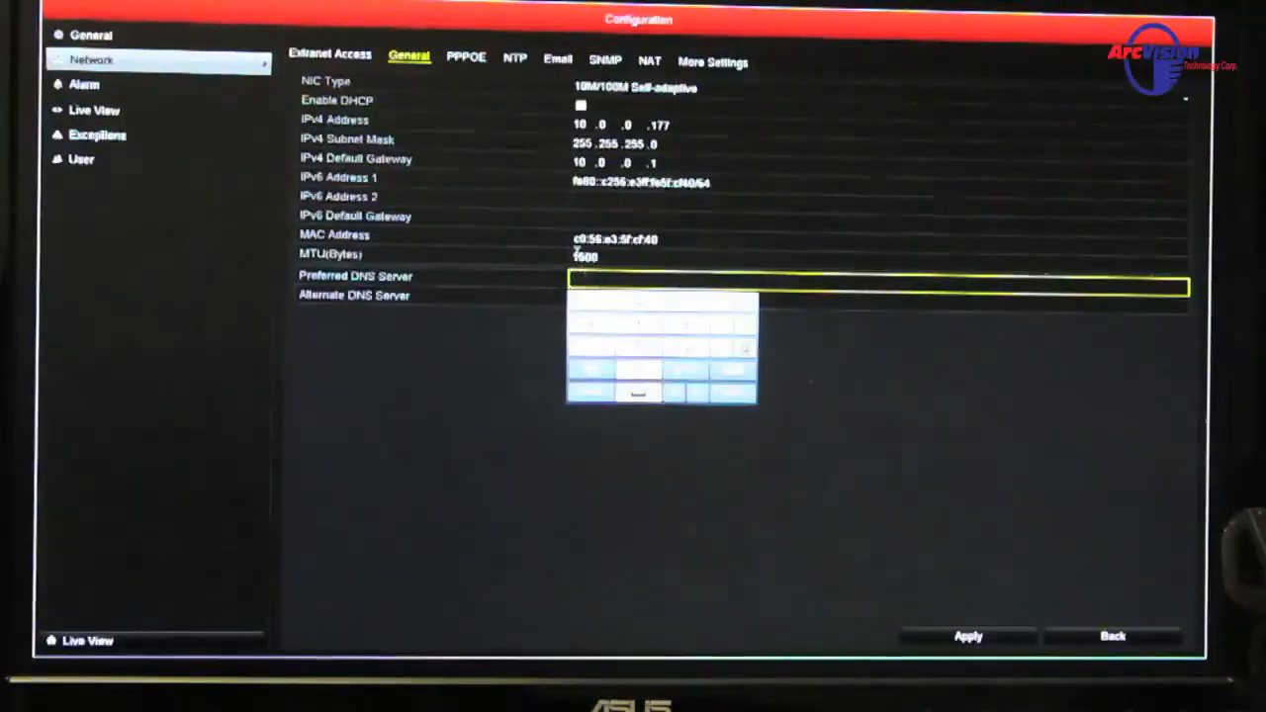
Enter and confirm the preferred DNS server 8.8.8.8.
{"action": "left_click", "coordinate": [670, 392]}
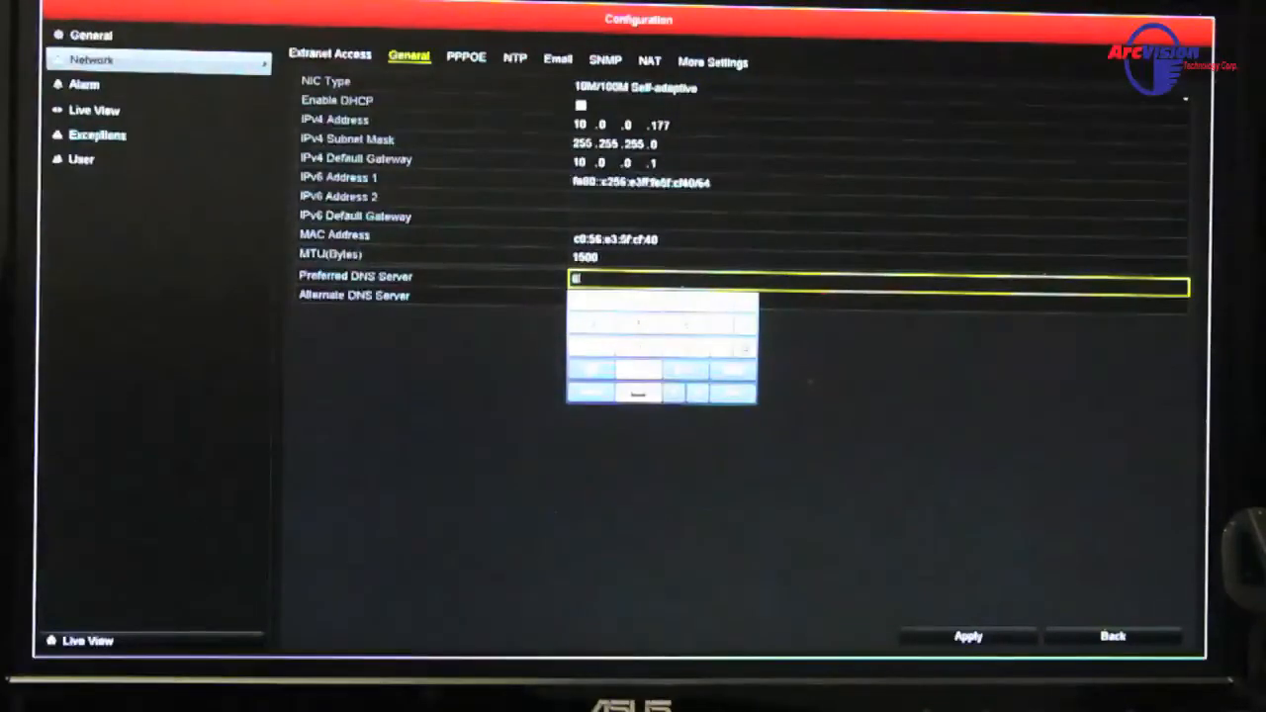
{"action": "type", "text": "8.8"}
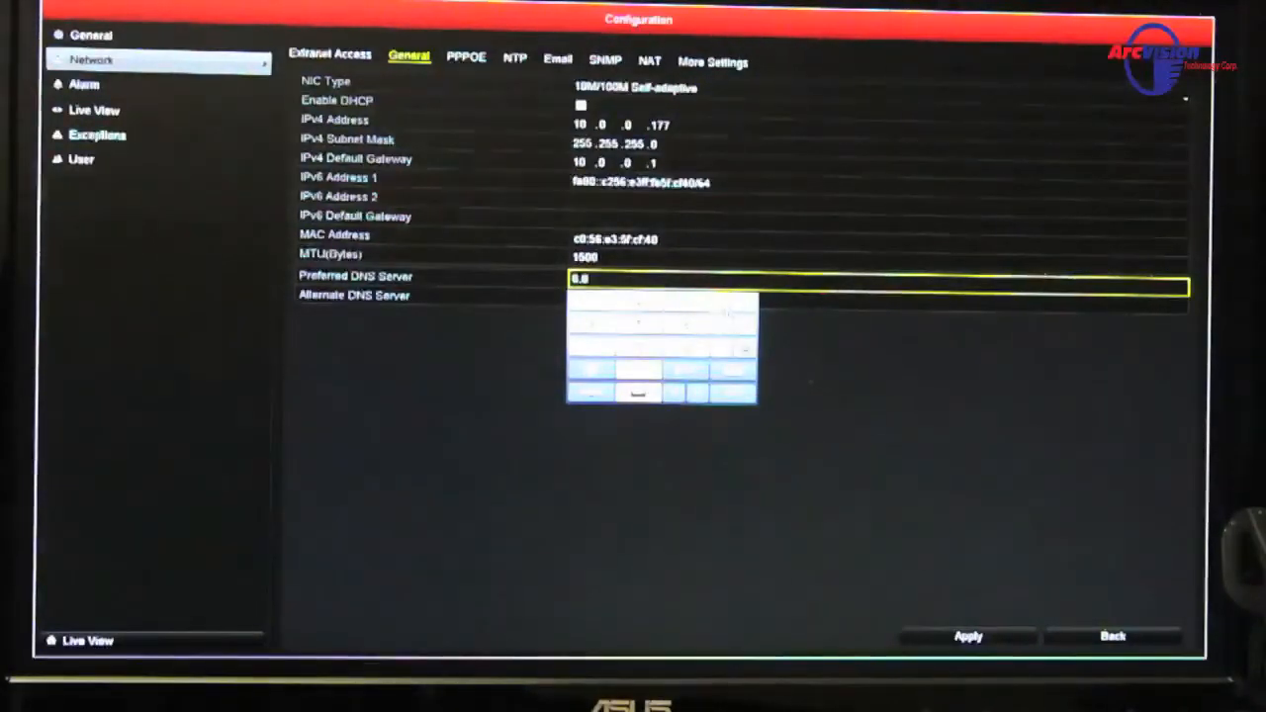
{"action": "type", "text": "."}
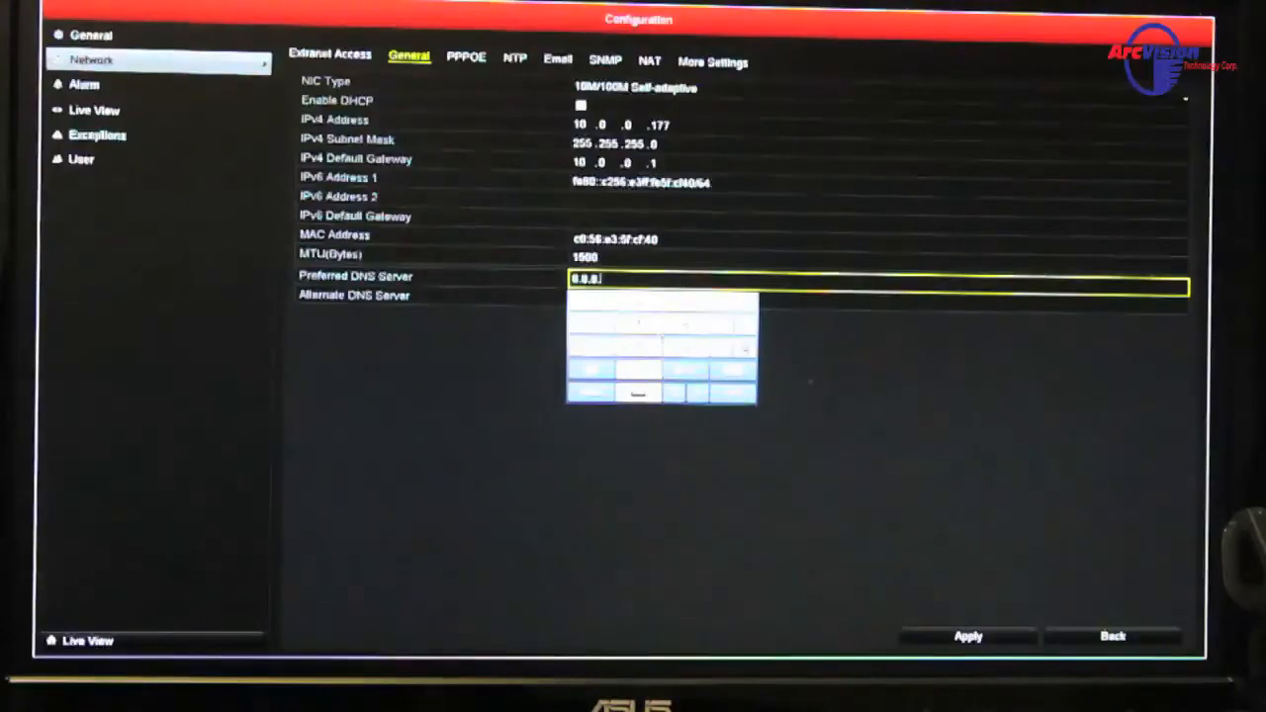
{"action": "type", "text": "8"}
{"action": "left_click", "coordinate": [734, 393]}
{"action": "left_click", "coordinate": [602, 296]}
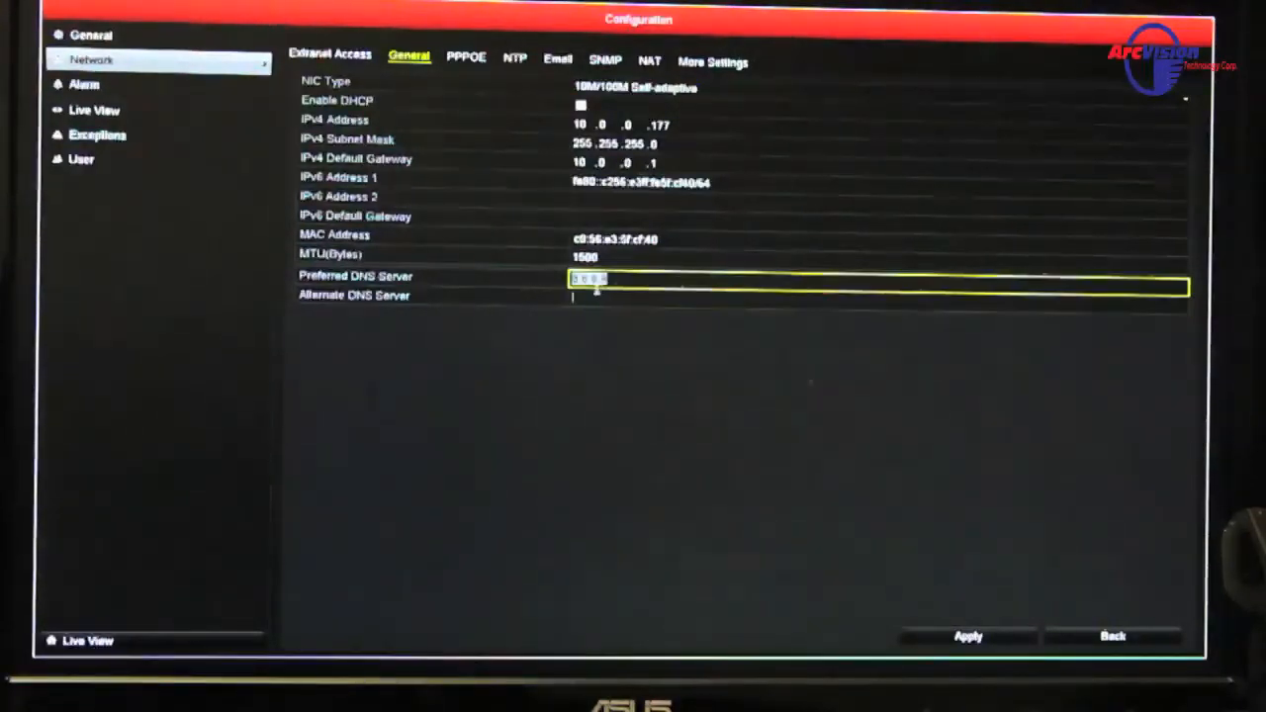
Enter and confirm the alternate DNS server 8.8.4.4.
{"action": "left_click", "coordinate": [600, 295]}
{"action": "type", "text": "8"}
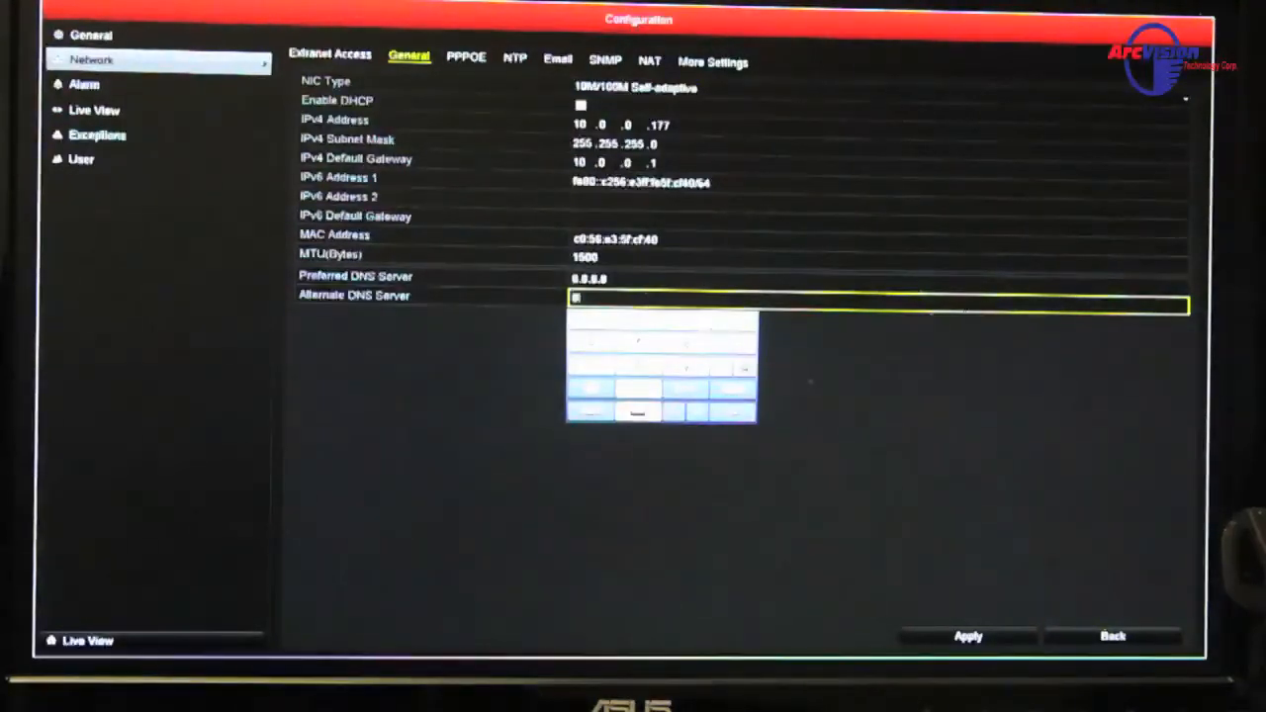
{"action": "type", "text": ".8"}
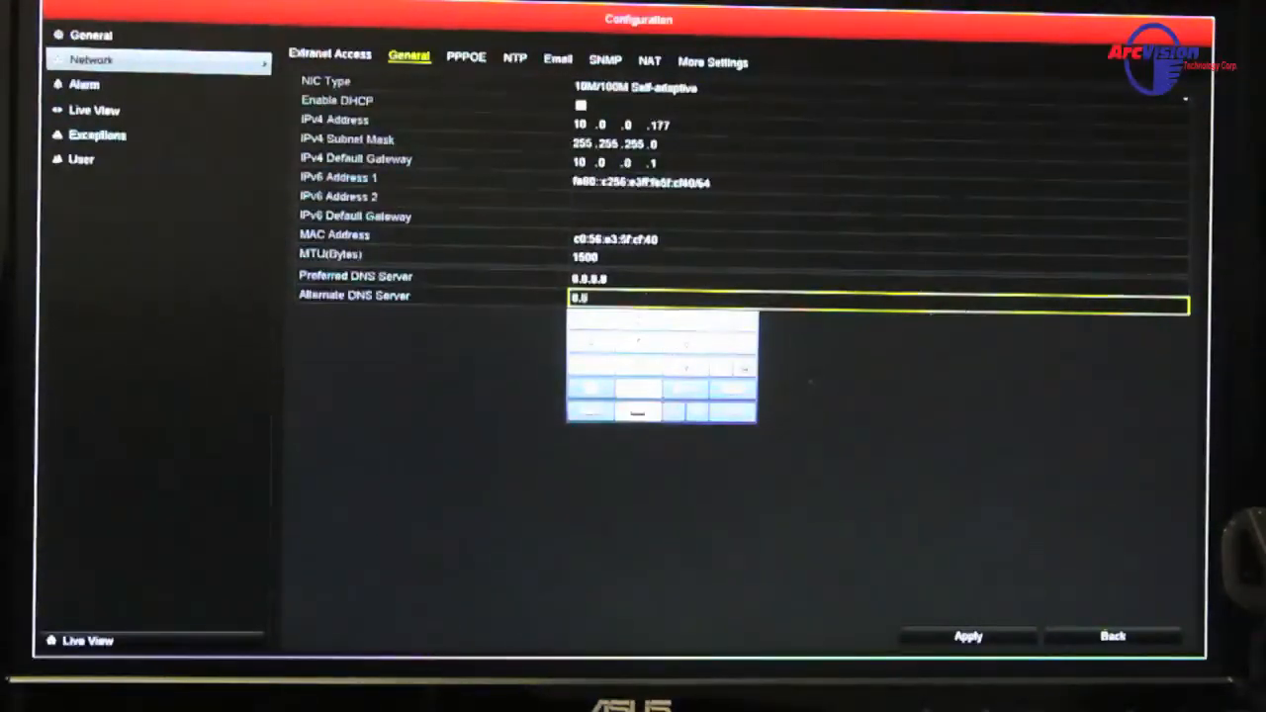
{"action": "type", "text": ".4"}
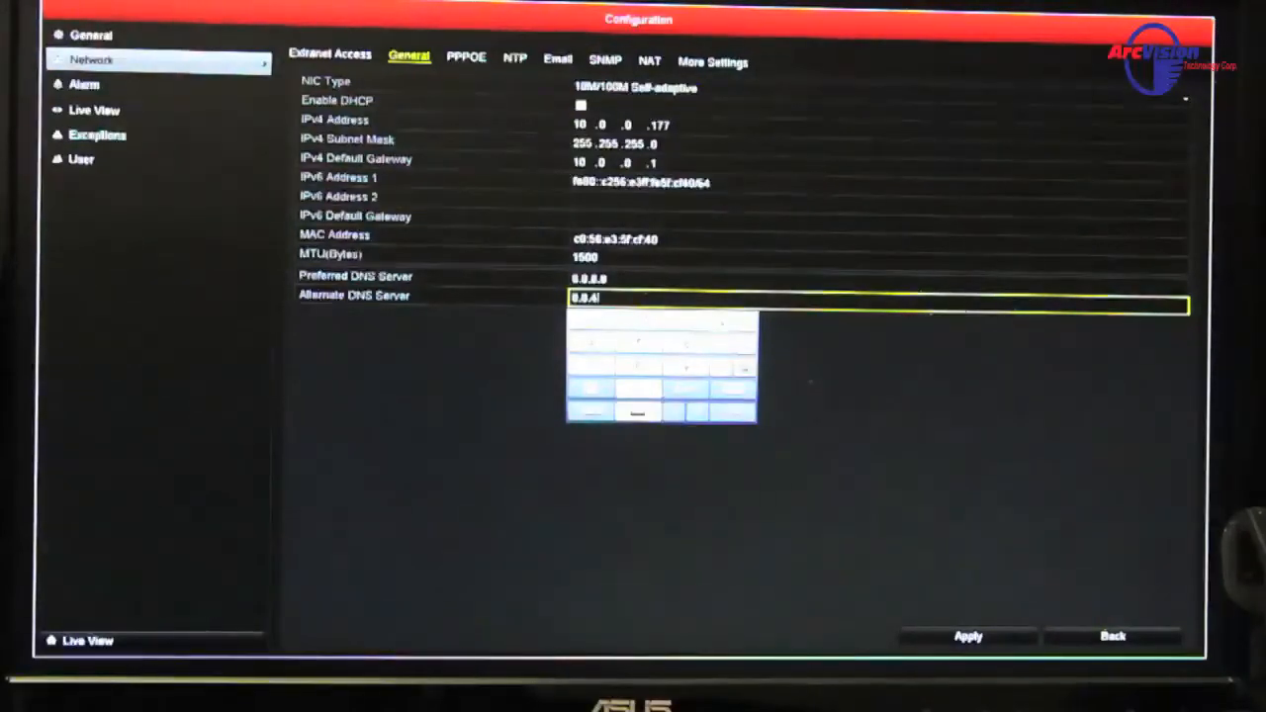
{"action": "type", "text": ".4"}
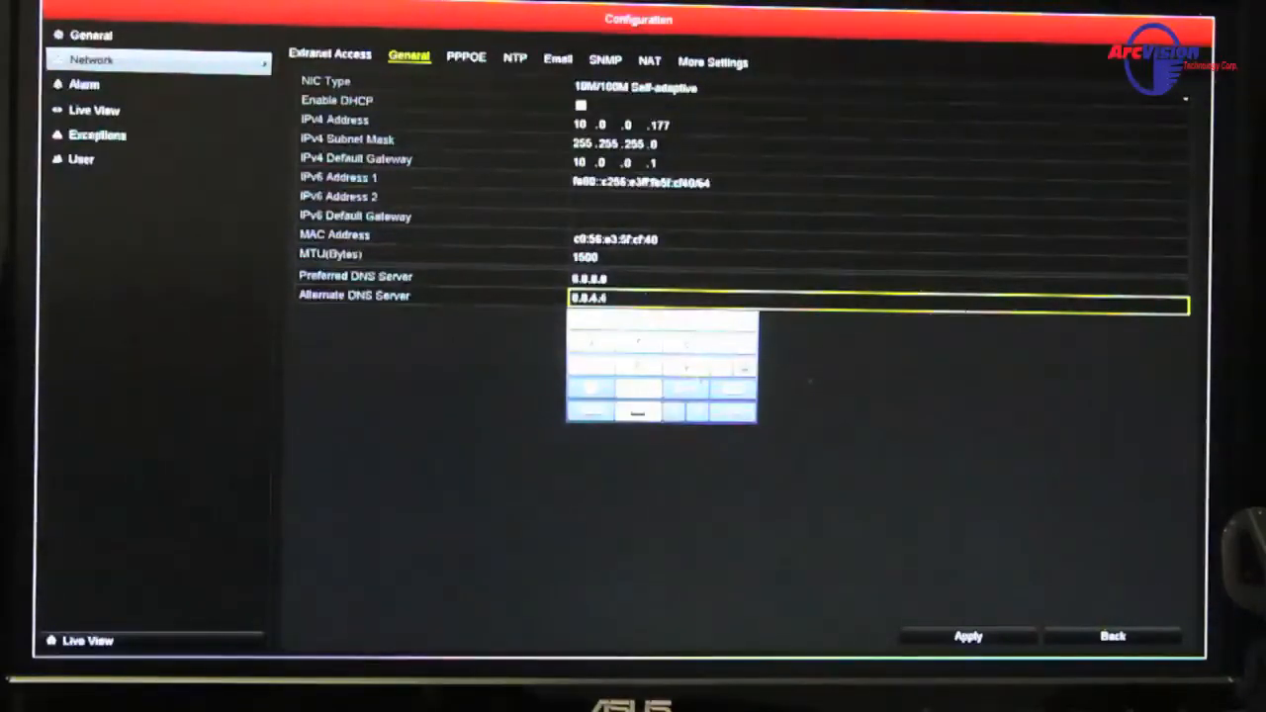
{"action": "left_click", "coordinate": [732, 391]}
{"action": "key", "text": "Up"}
{"action": "key", "text": "Up"}
{"action": "key", "text": "Up"}
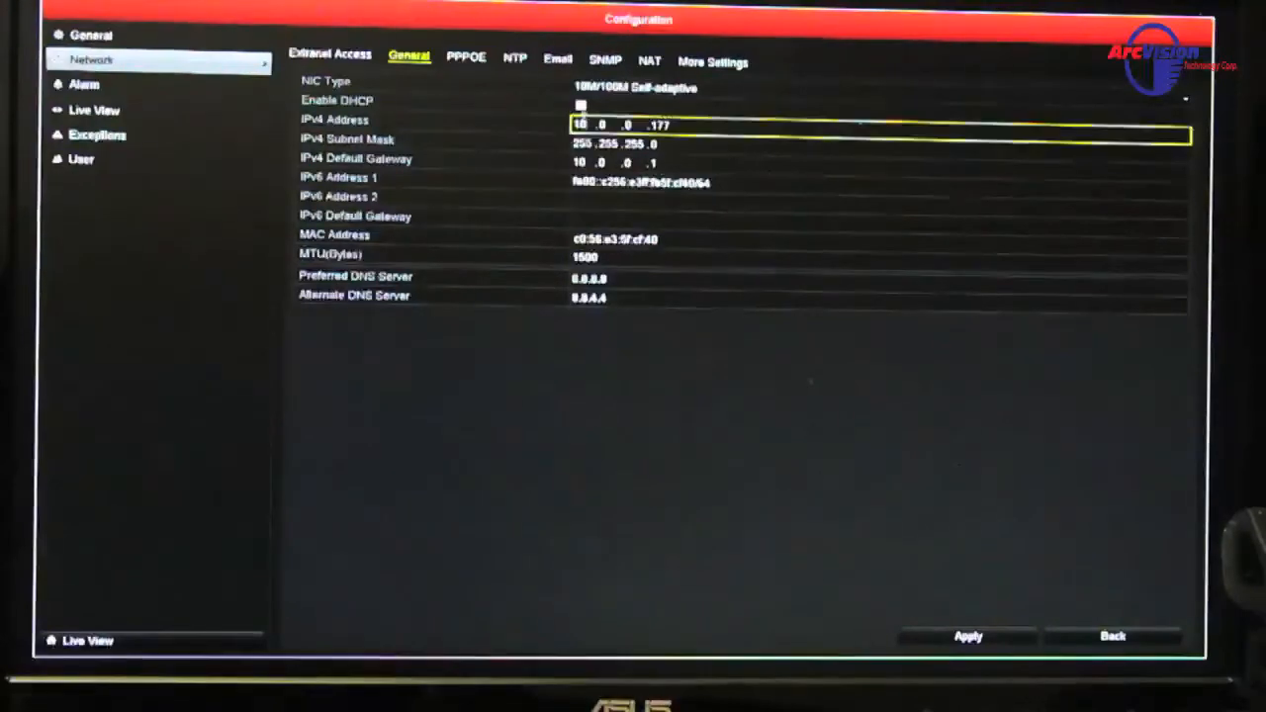
Apply the static network settings and leave the configuration screen.
{"action": "left_click", "coordinate": [969, 636]}
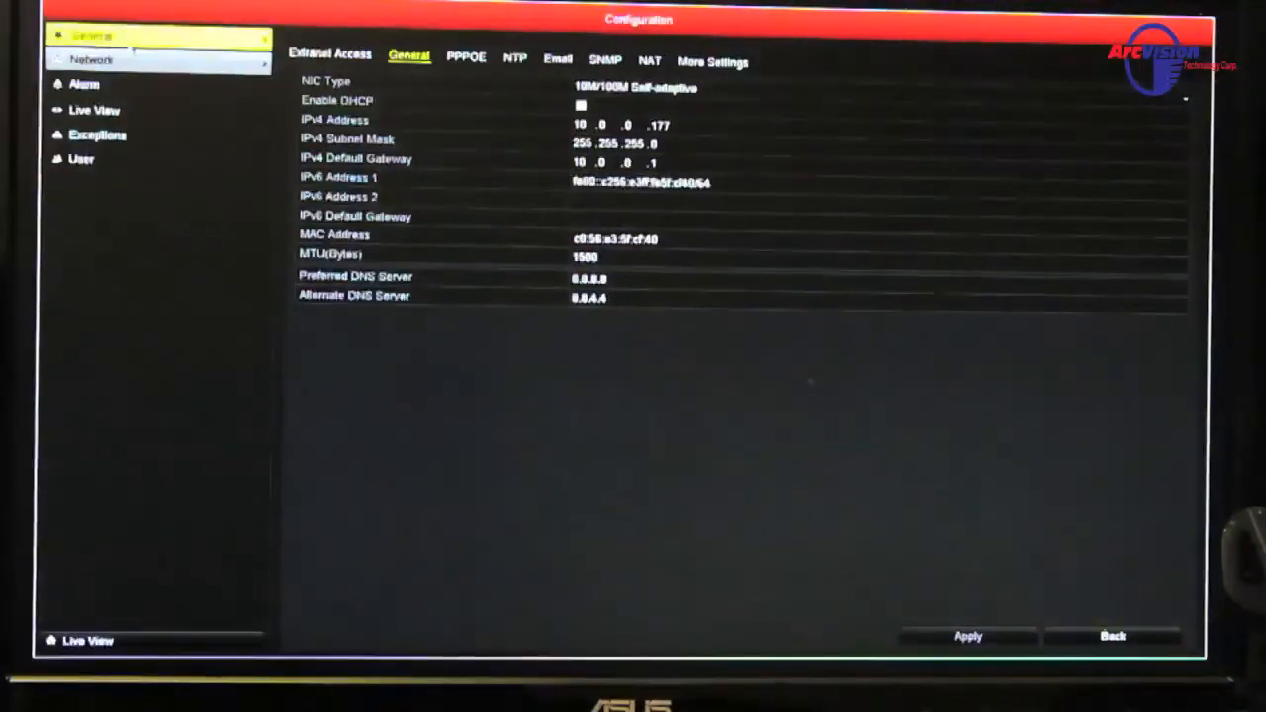
{"action": "left_click", "coordinate": [1118, 643]}
Show the Network tab under Maintenance System Info confirming 10.0.0.177, gateway 10.0.0.1, DNS 8.8.8.8/8.8.4.4.
{"action": "left_click", "coordinate": [633, 361]}
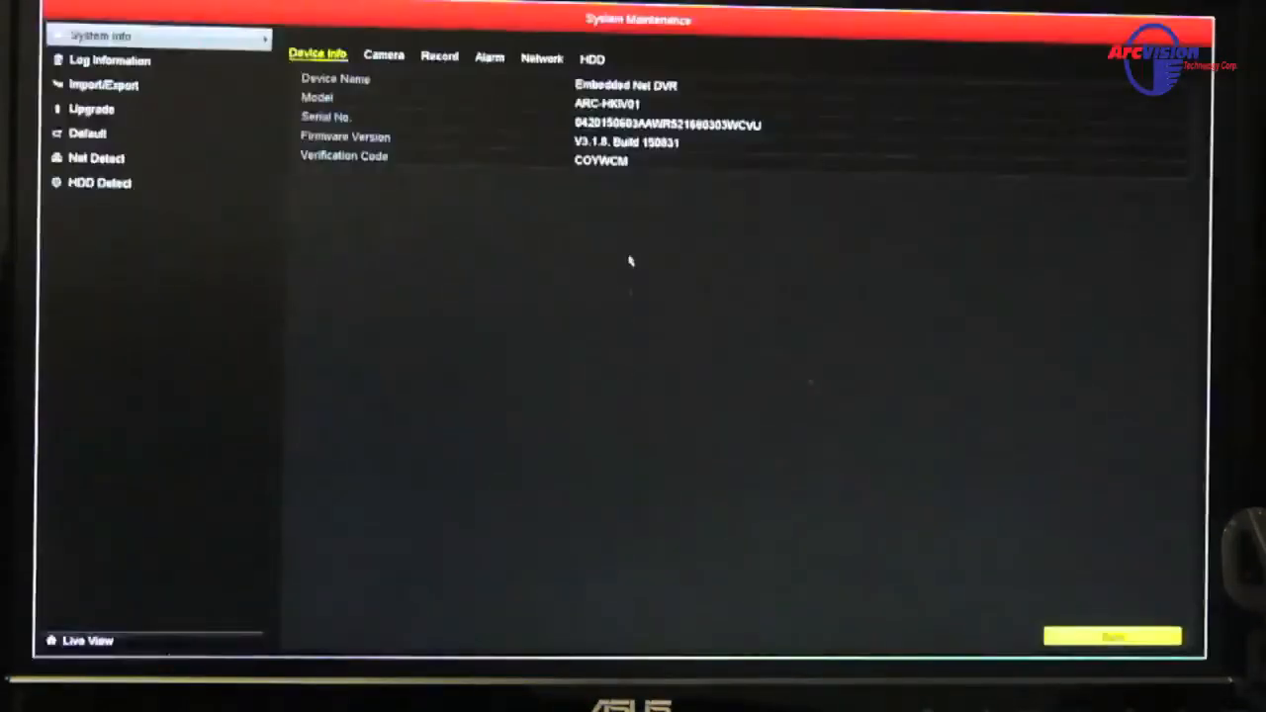
{"action": "left_click", "coordinate": [542, 59]}
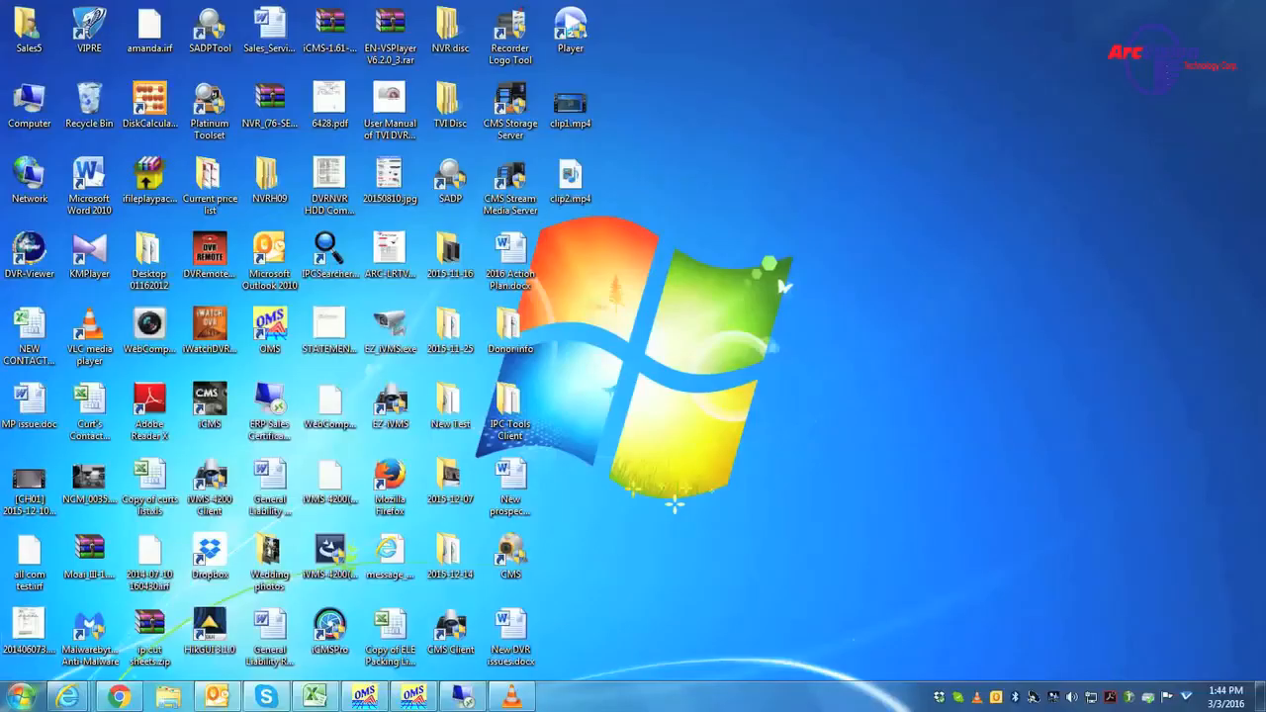
Launch cmd.exe from the Windows Start menu search.
{"action": "key", "text": "super"}
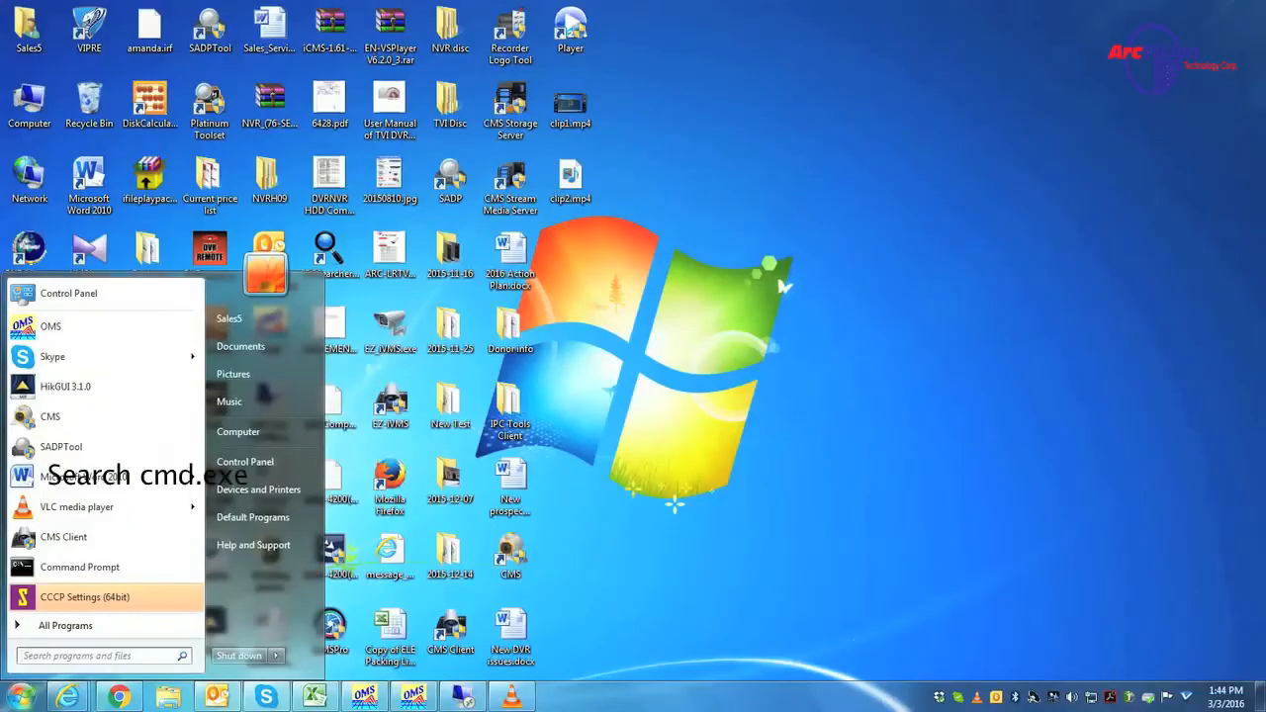
{"action": "type", "text": "cmd"}
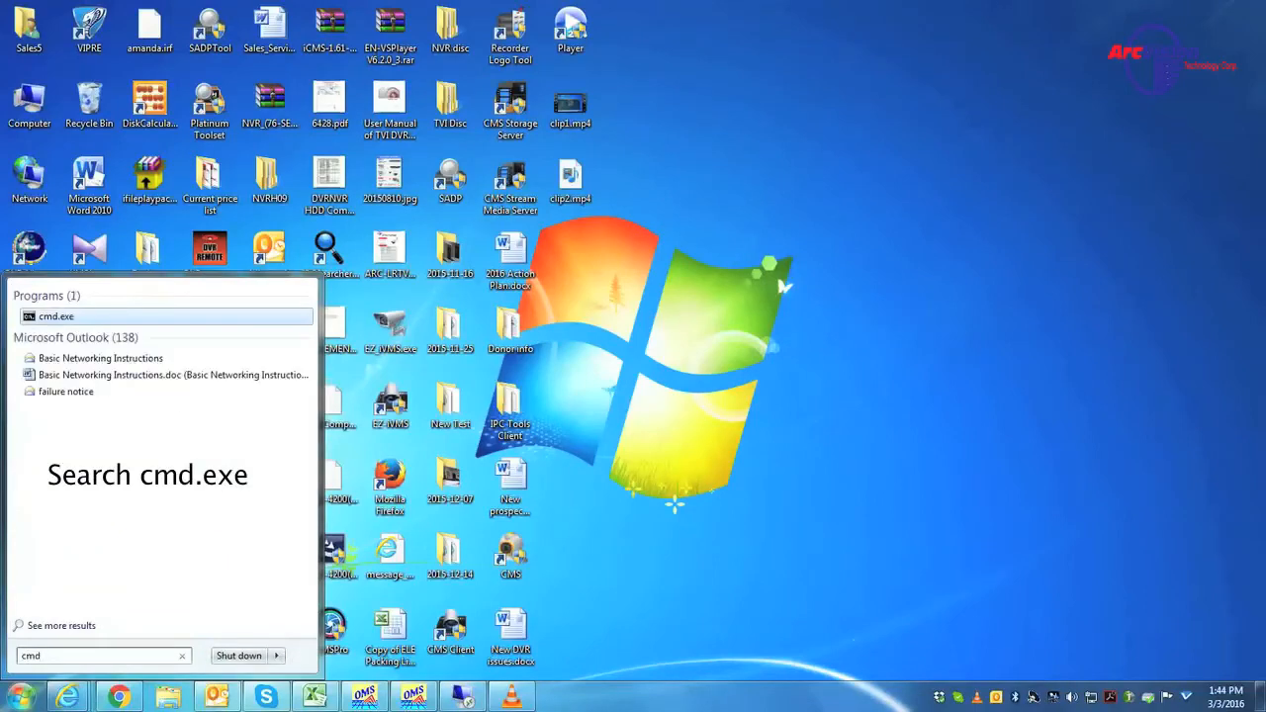
{"action": "key", "text": "Down"}
{"action": "key", "text": "Down"}
{"action": "key", "text": "Up"}
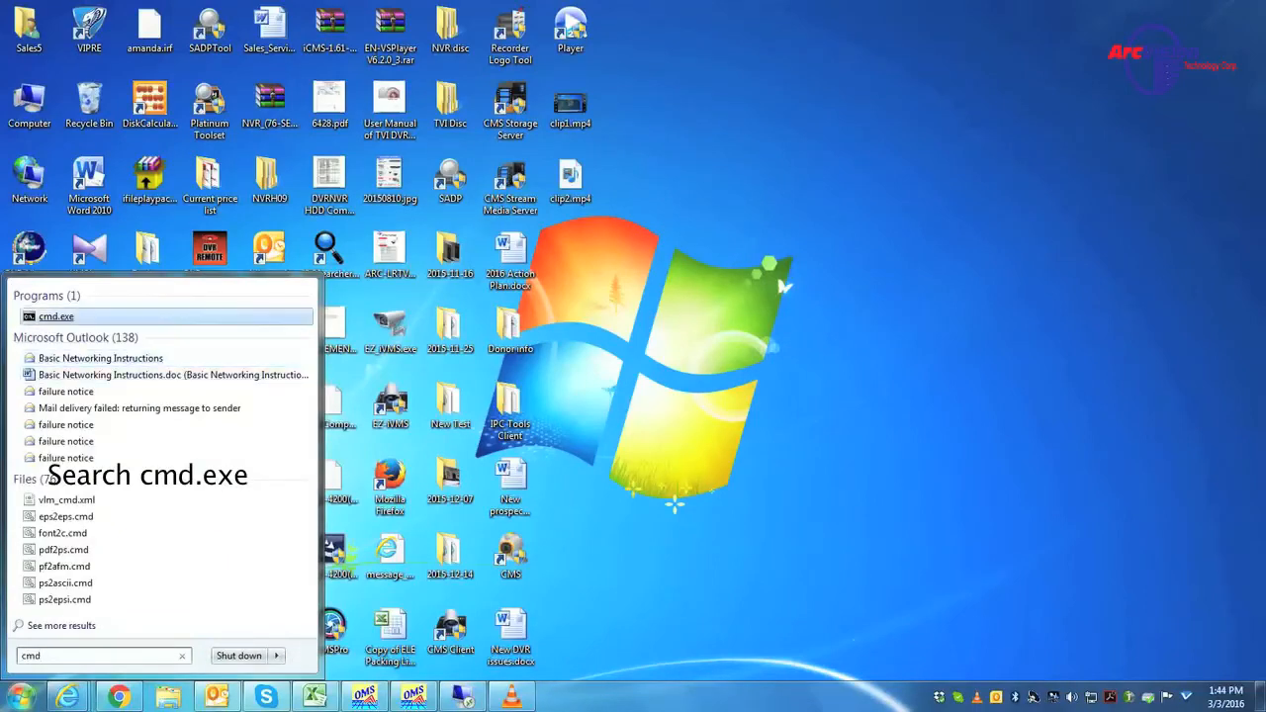
{"action": "key", "text": "Return"}
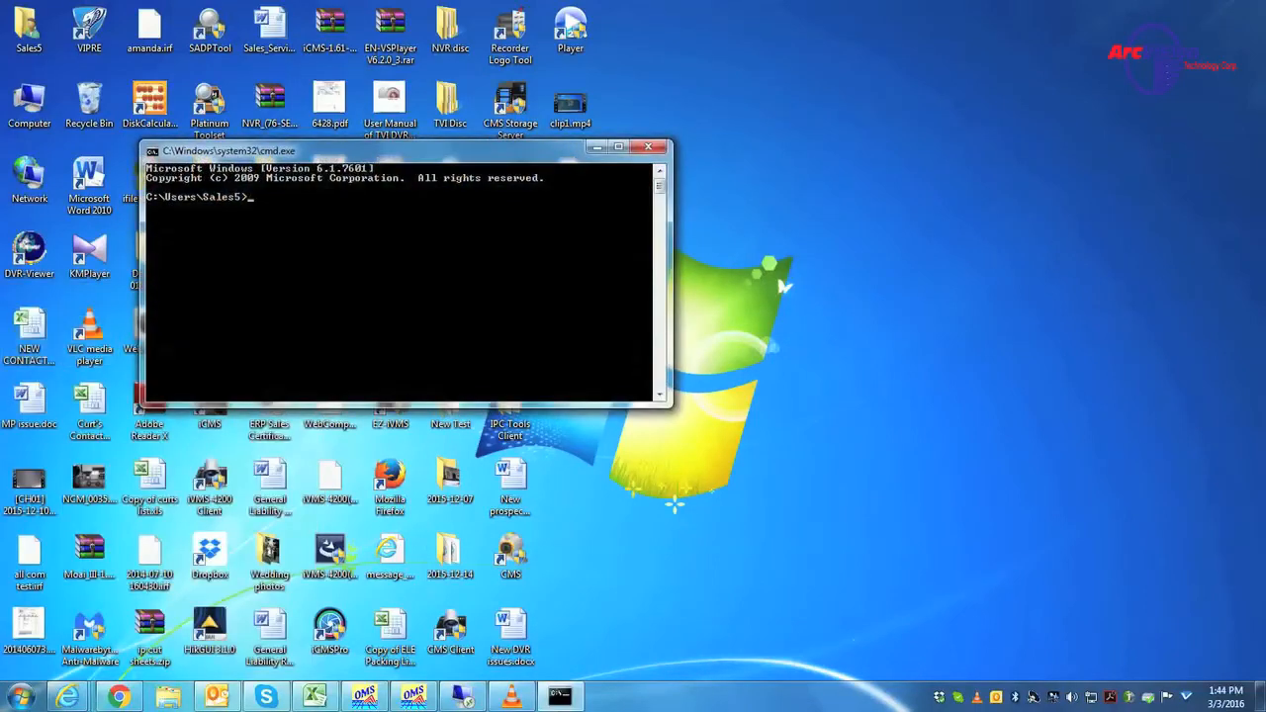
{"action": "type", "text": "pi"}
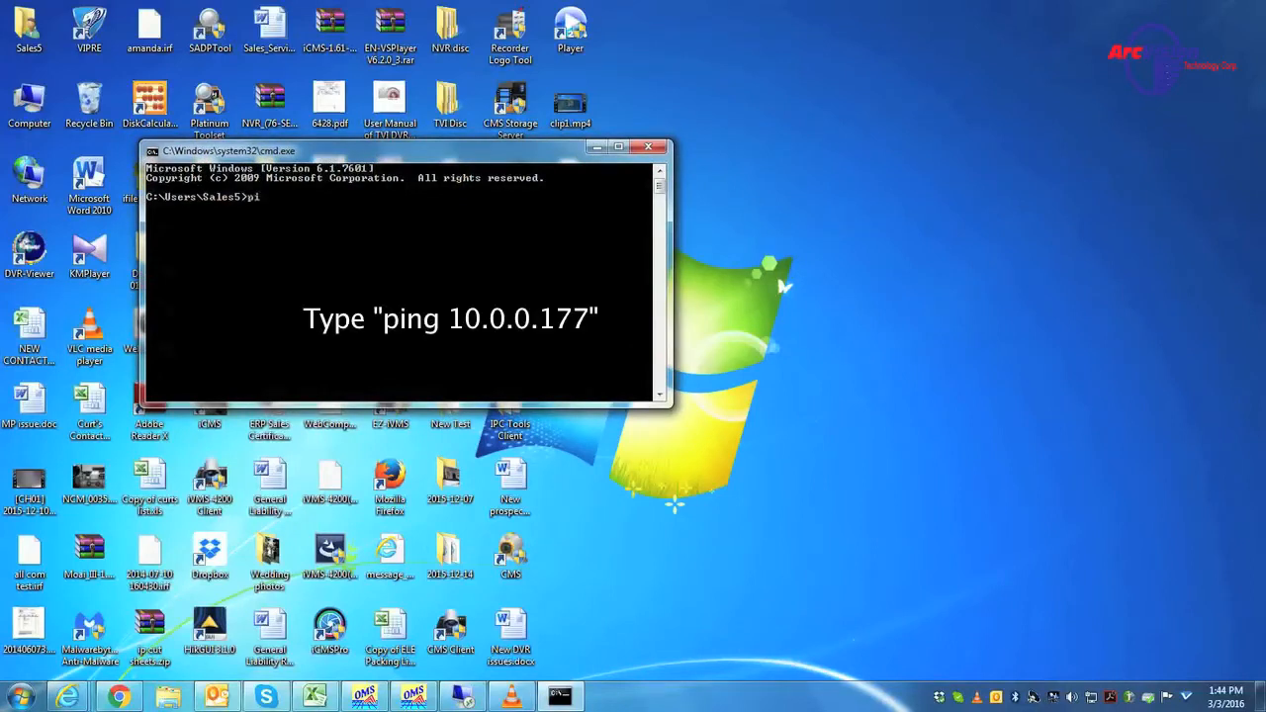
{"action": "type", "text": "ng10."}
{"action": "type", "text": "0.0.177"}
Run ping 10.0.0.177 getting four replies with 0% loss, then launch Internet Explorer.
{"action": "key", "text": "Return"}
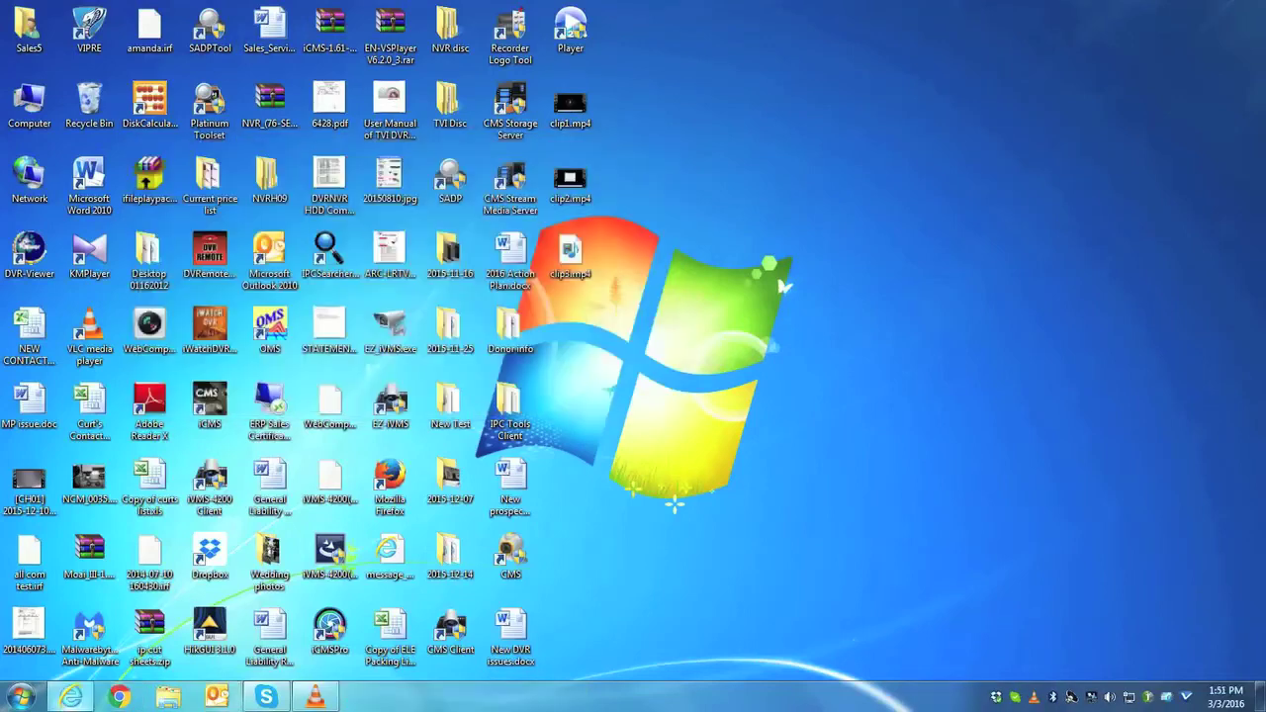
{"action": "left_click", "coordinate": [72, 698]}
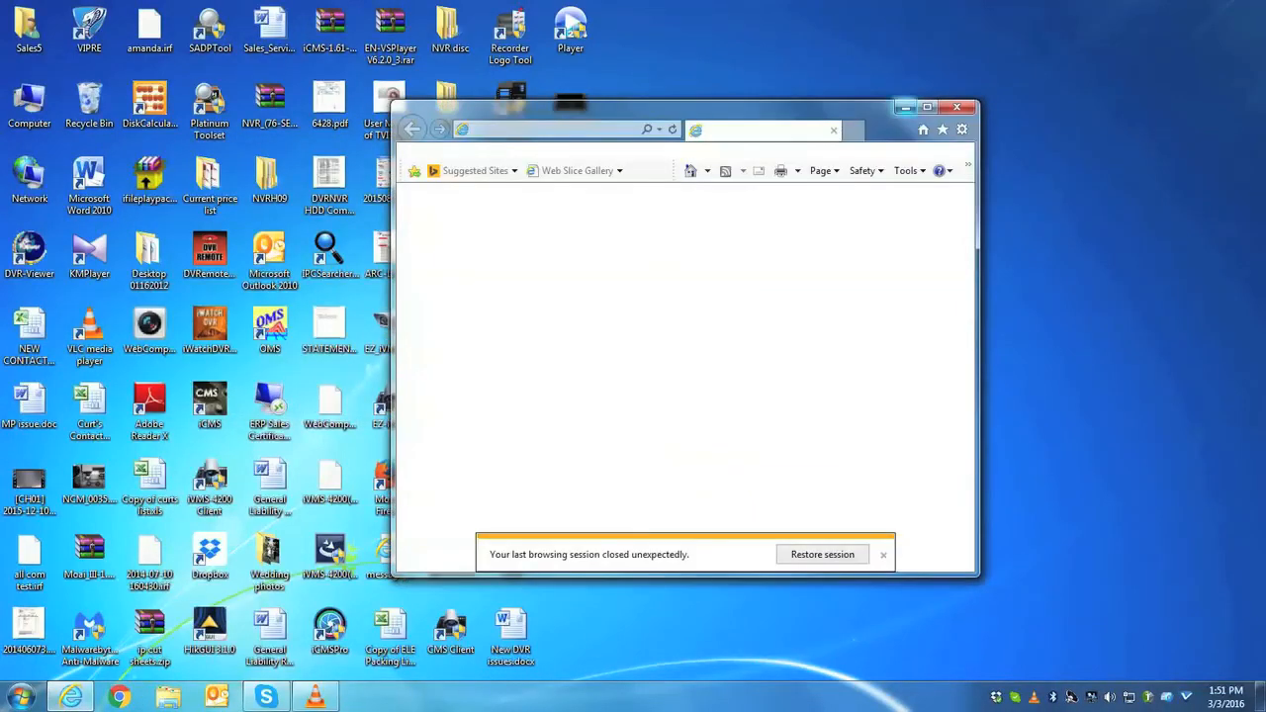
{"action": "left_click", "coordinate": [927, 107]}
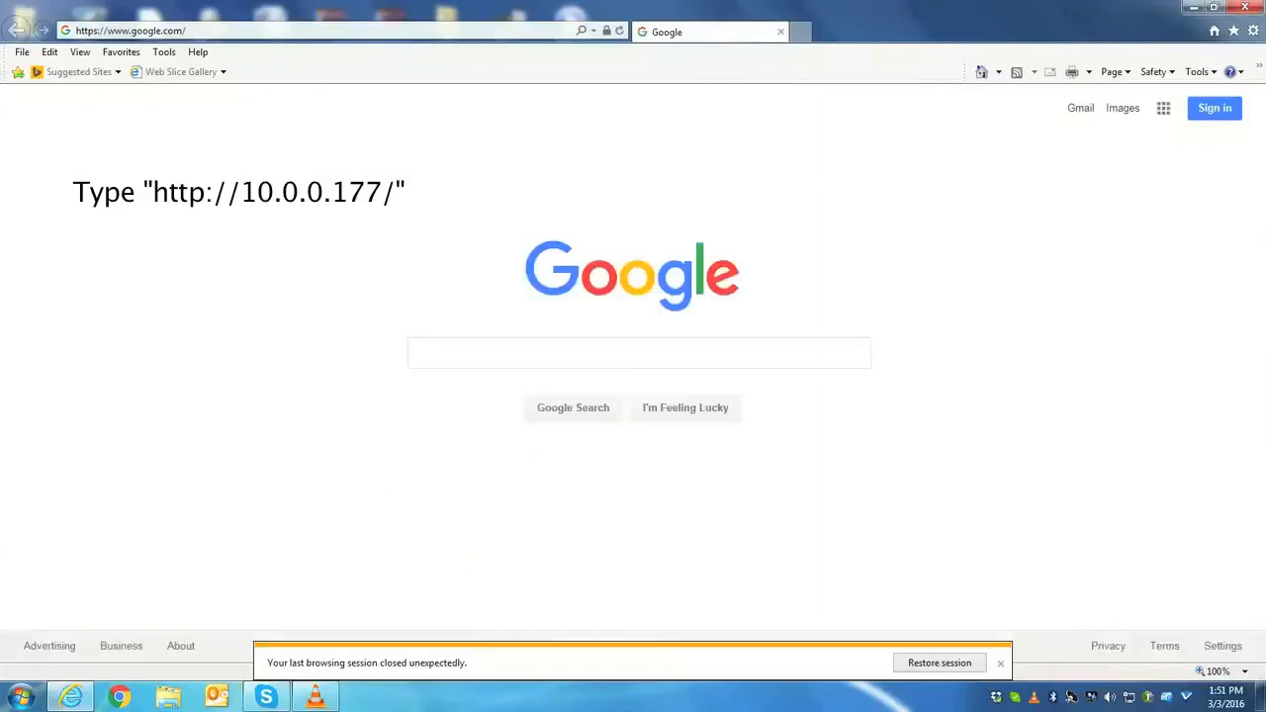
{"action": "key", "text": "alt+d"}
{"action": "type", "text": "http:"}
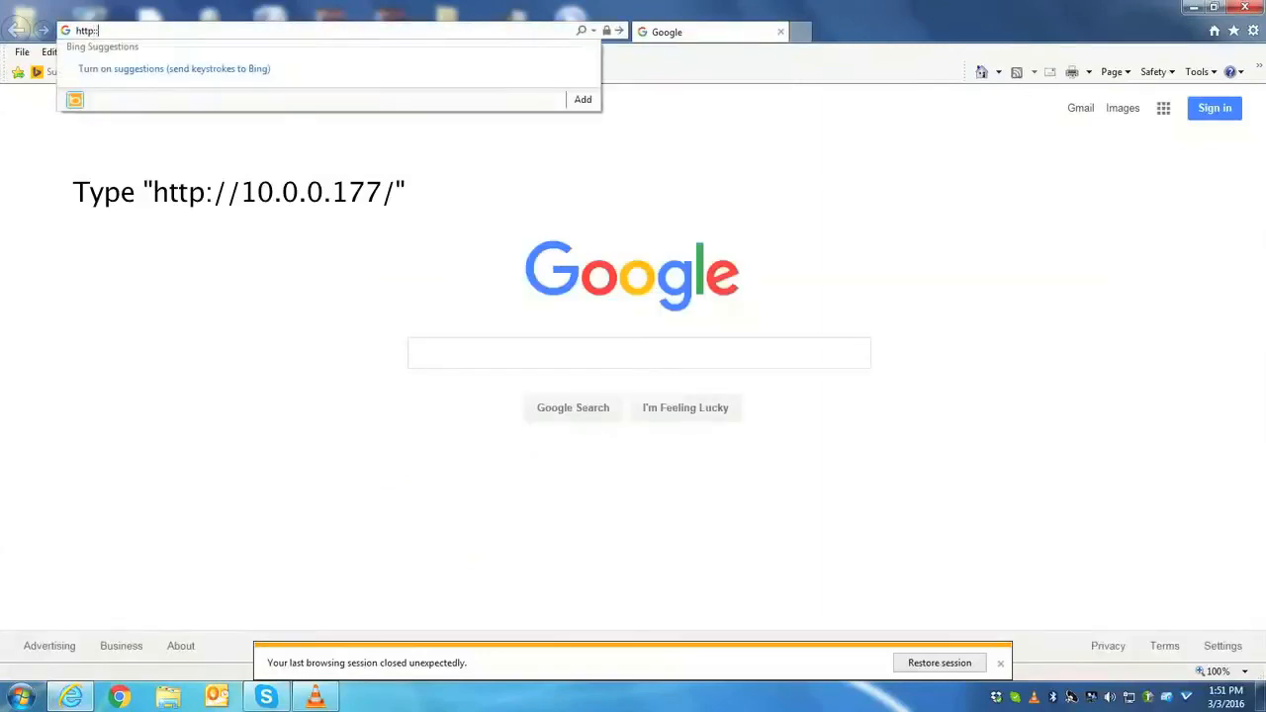
{"action": "type", "text": "//"}
{"action": "type", "text": "10.0.0."}
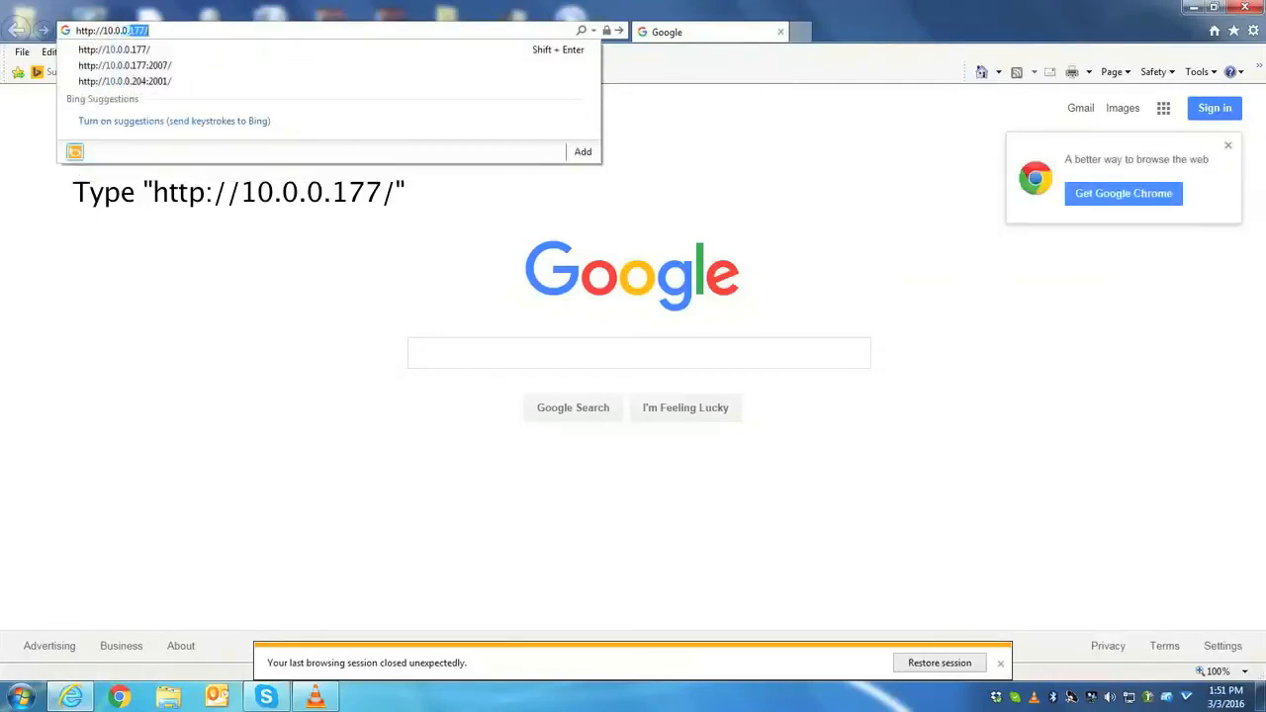
{"action": "type", "text": "177"}
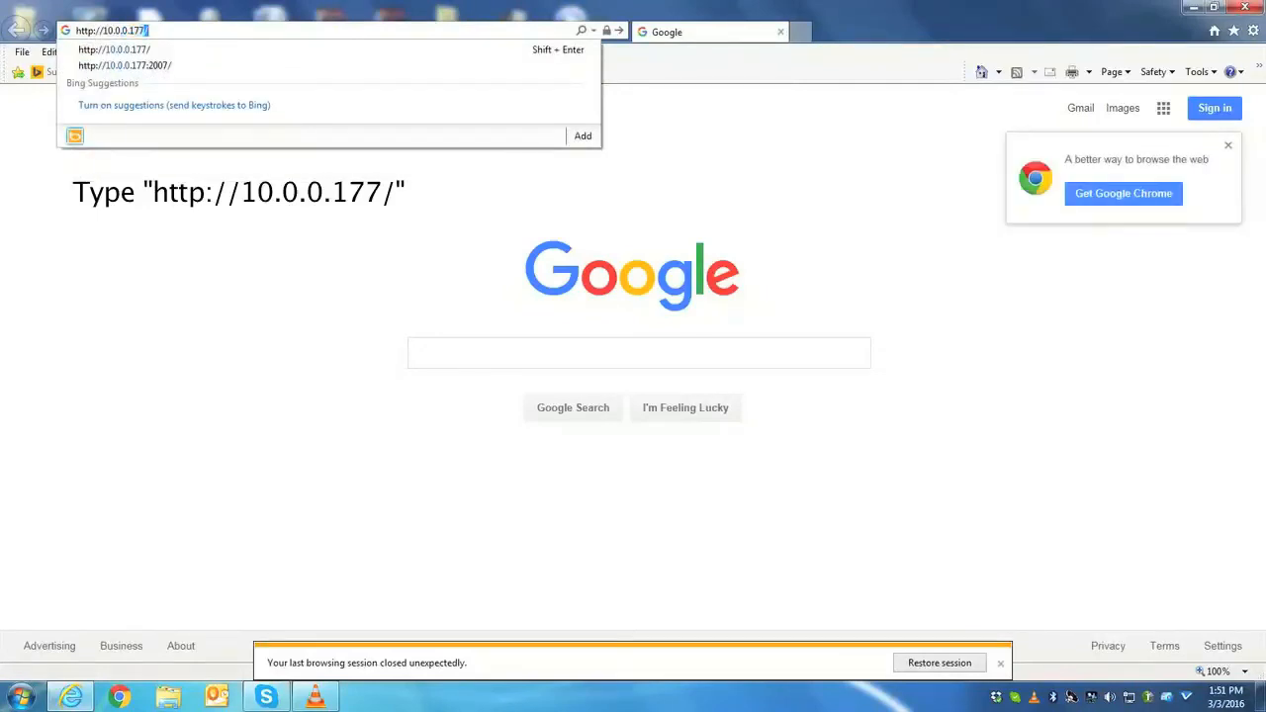
{"action": "key", "text": "Return"}
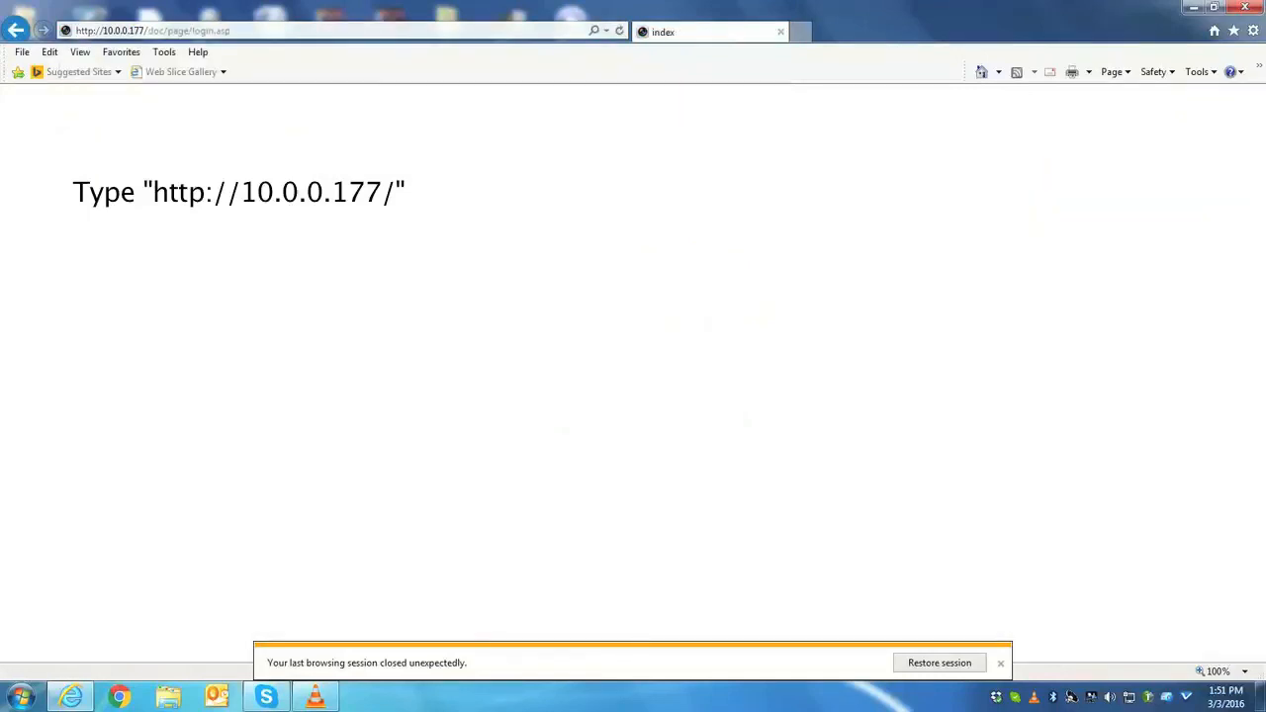